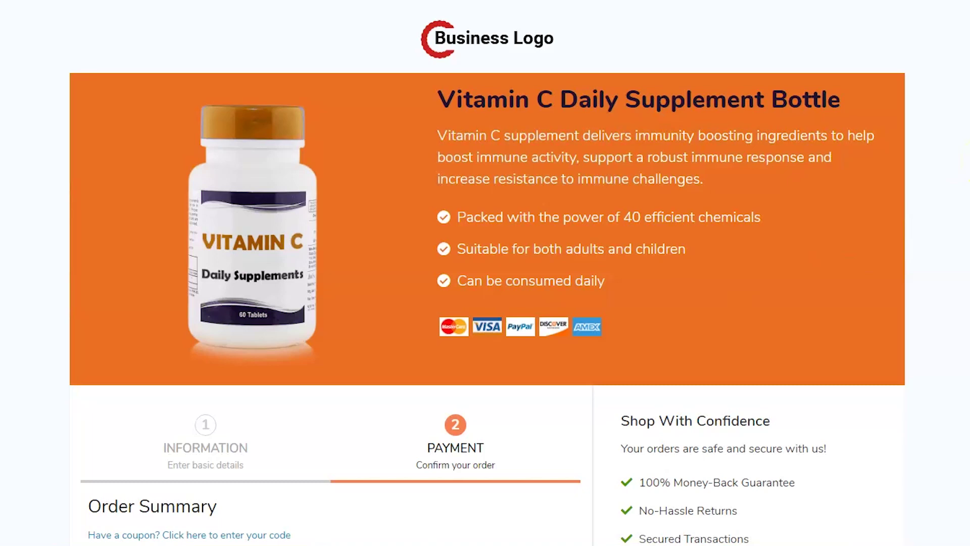
# Place the $25.00 Vitamin C Bottle order by direct bank transfer and review the confirmation.
pyautogui.scroll(-12, 488, 273)
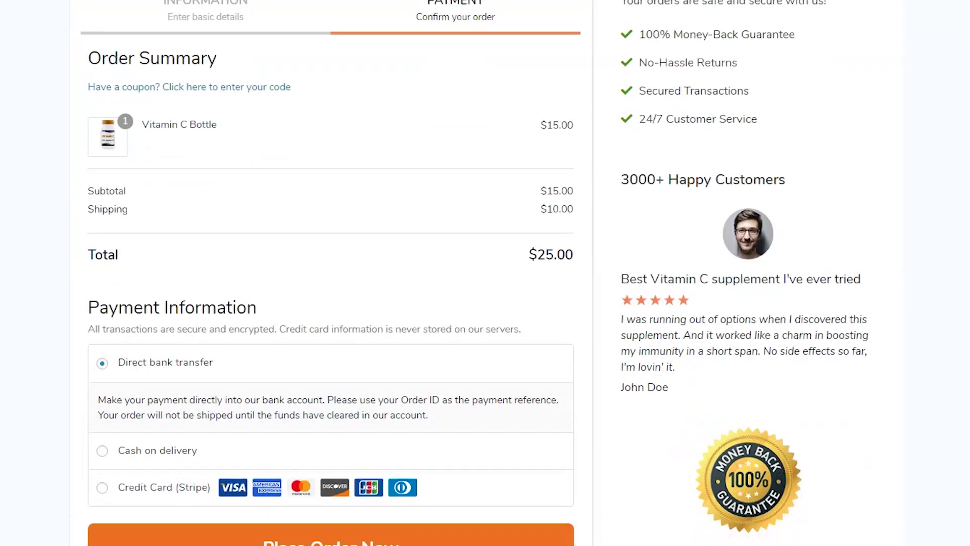
pyautogui.click(461, 407)
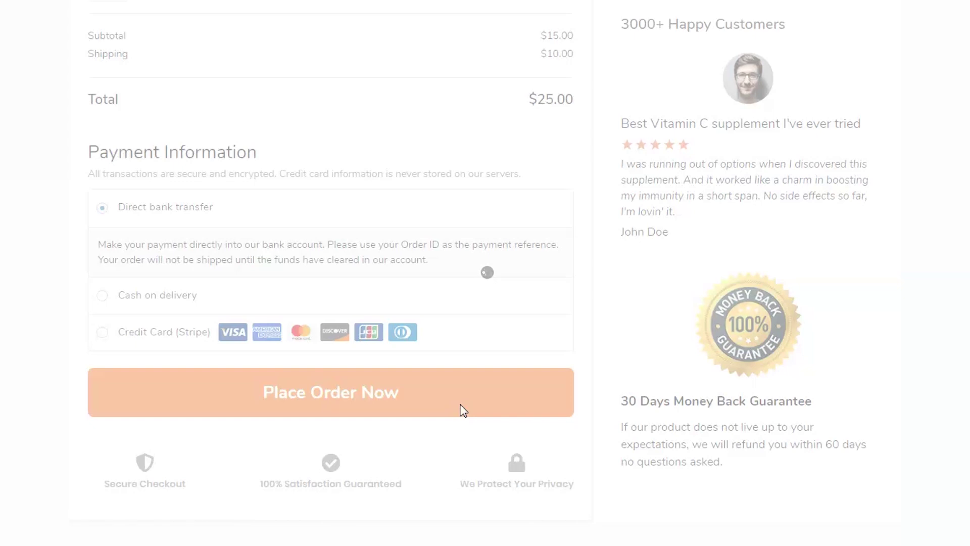
pyautogui.scroll(-1, 877, 269)
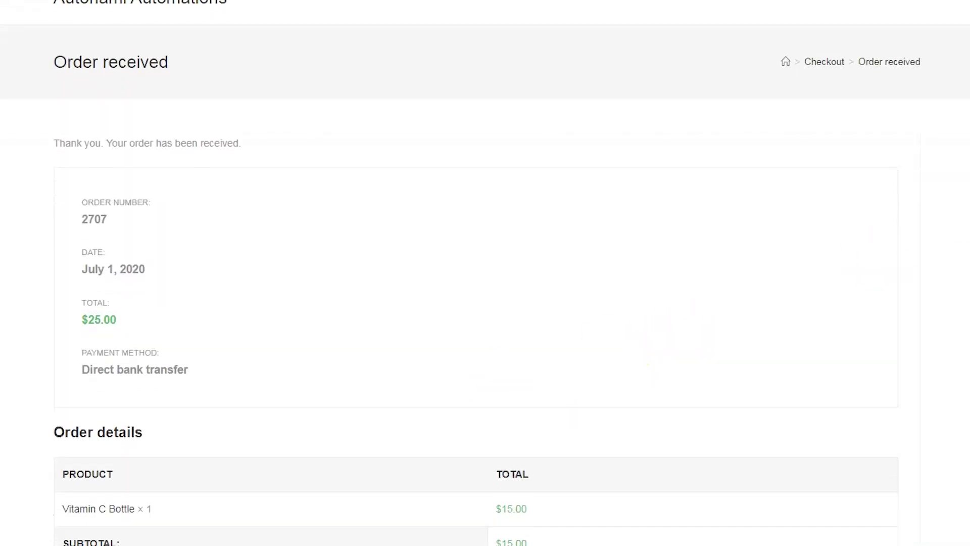
pyautogui.scroll(-2, 968, 272)
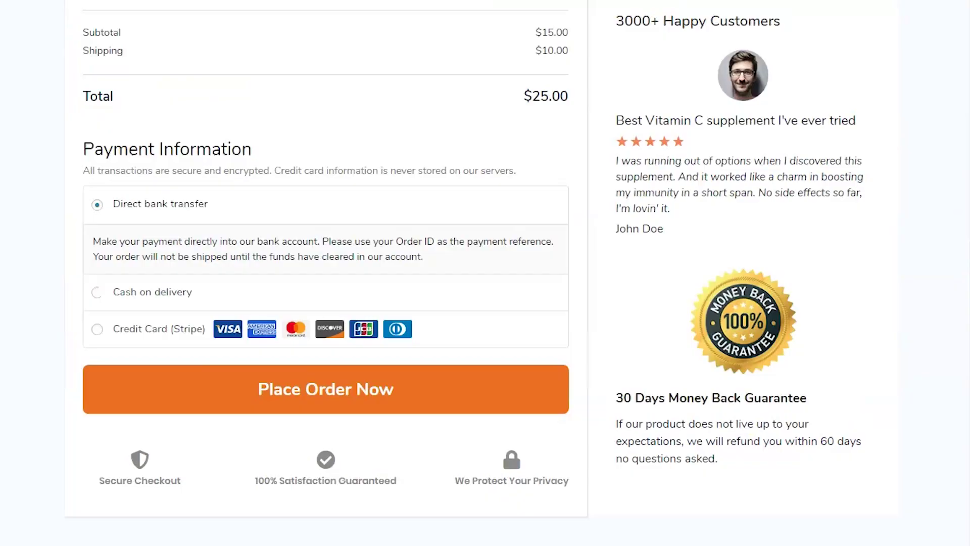
# Place a second Vitamin C order to reach the upsell offers.
pyautogui.scroll(-2, 613, 347)
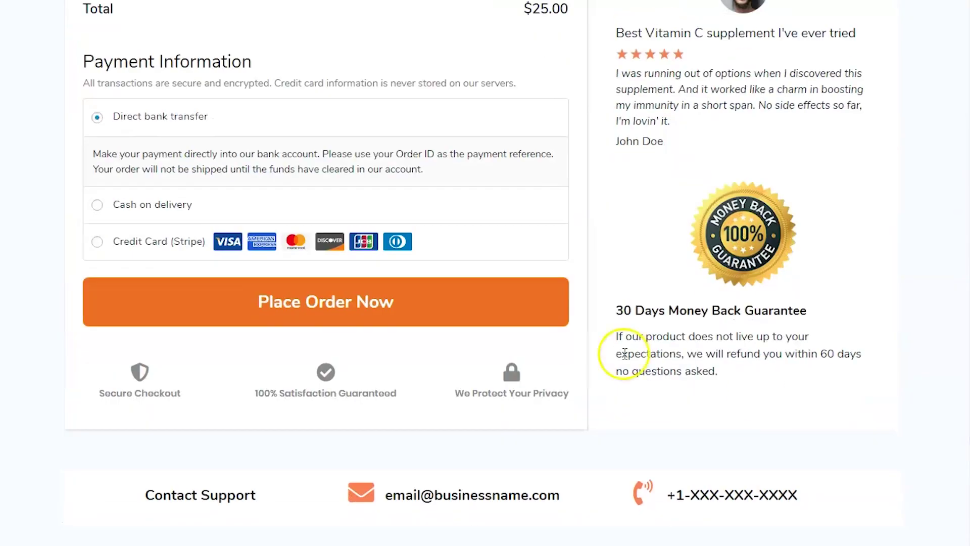
pyautogui.click(486, 369)
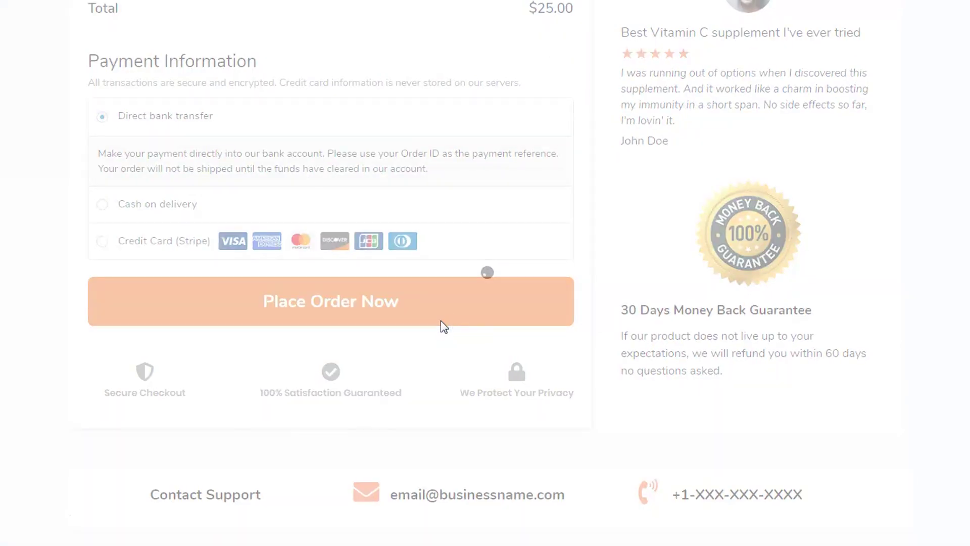
pyautogui.click(442, 321)
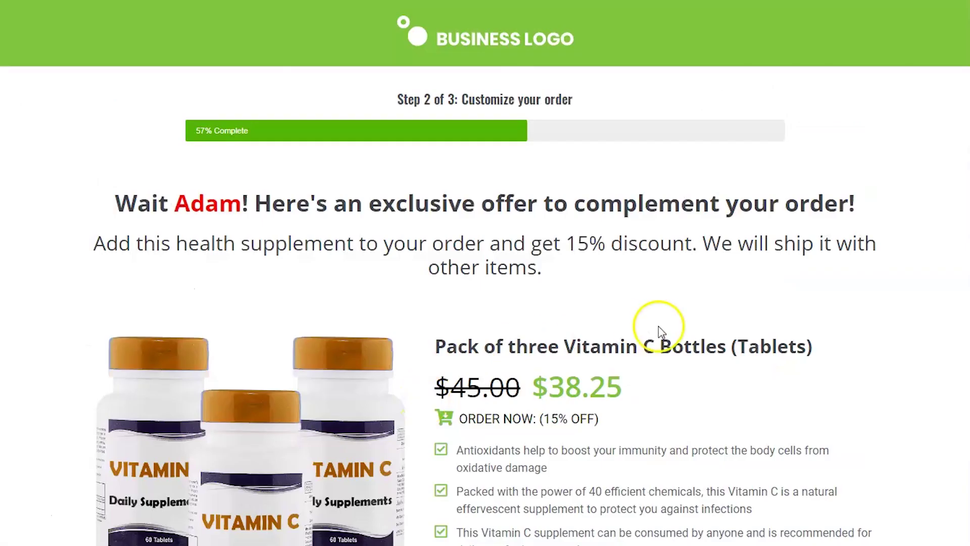
# Accept the Vitamin C three-pack, decline the Iron three-pack, and accept the single Iron Supplement offer.
pyautogui.scroll(-4, 962, 132)
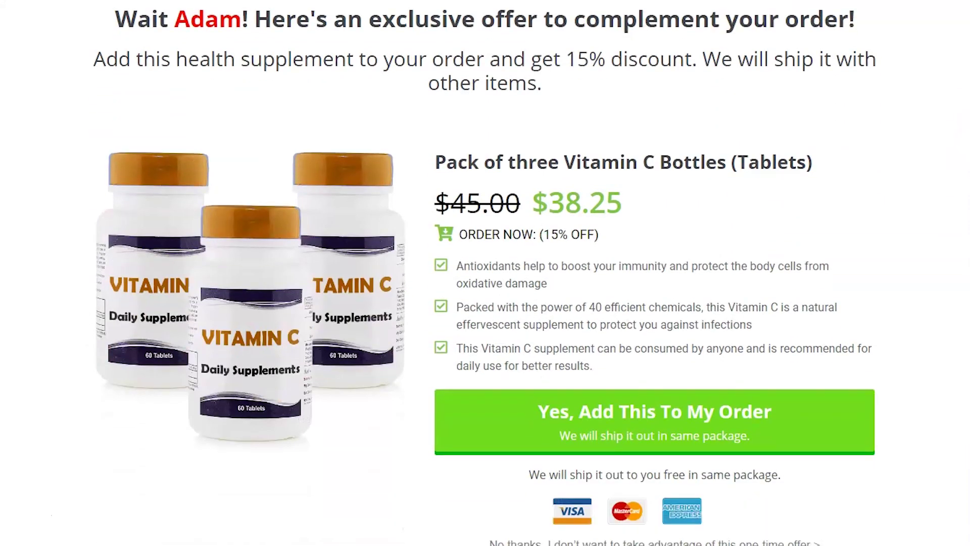
pyautogui.scroll(1, 484, 270)
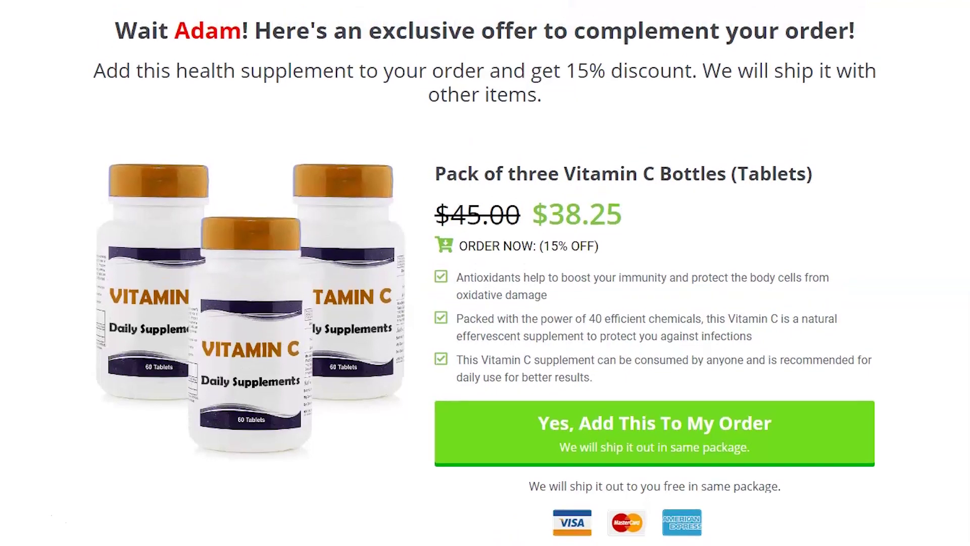
pyautogui.click(683, 430)
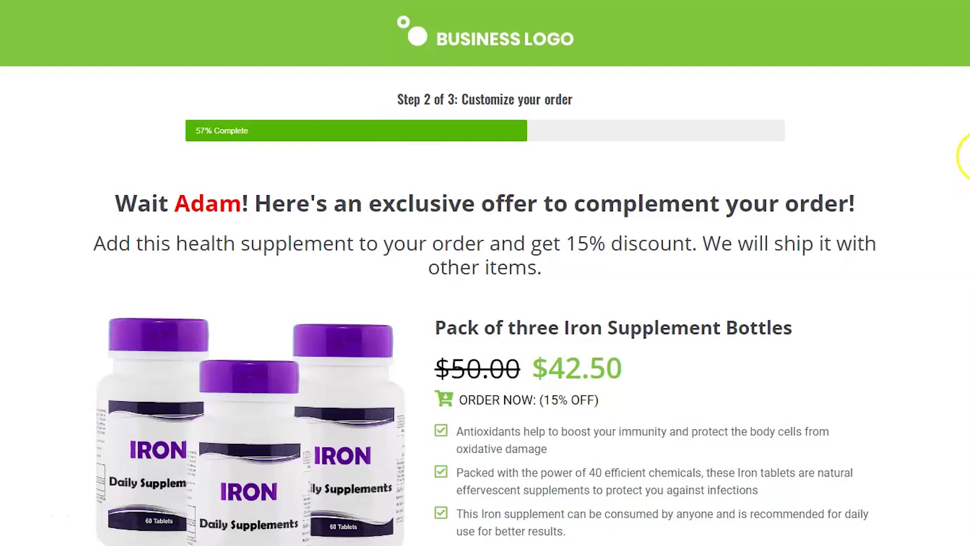
pyautogui.scroll(-4, 485, 273)
pyautogui.click(626, 521)
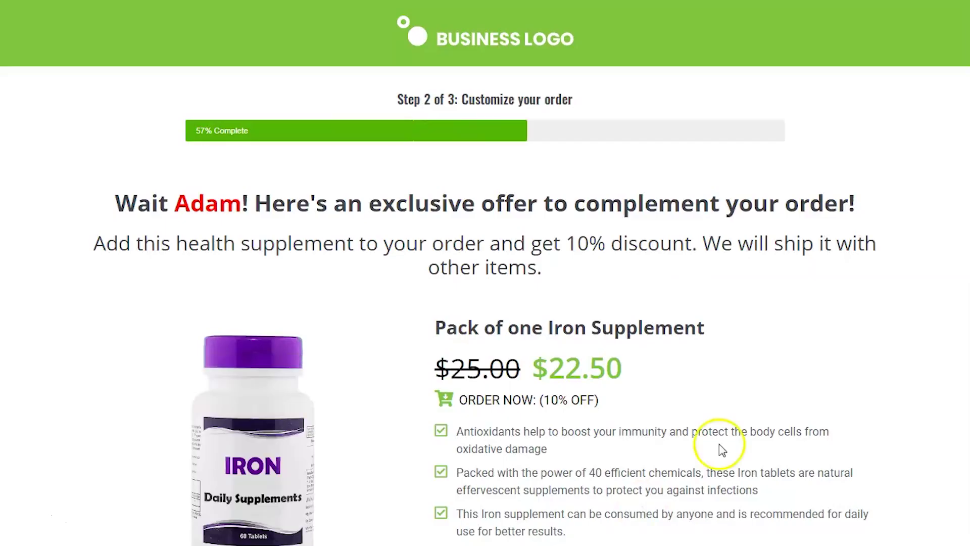
pyautogui.scroll(-3, 662, 440)
pyautogui.click(659, 425)
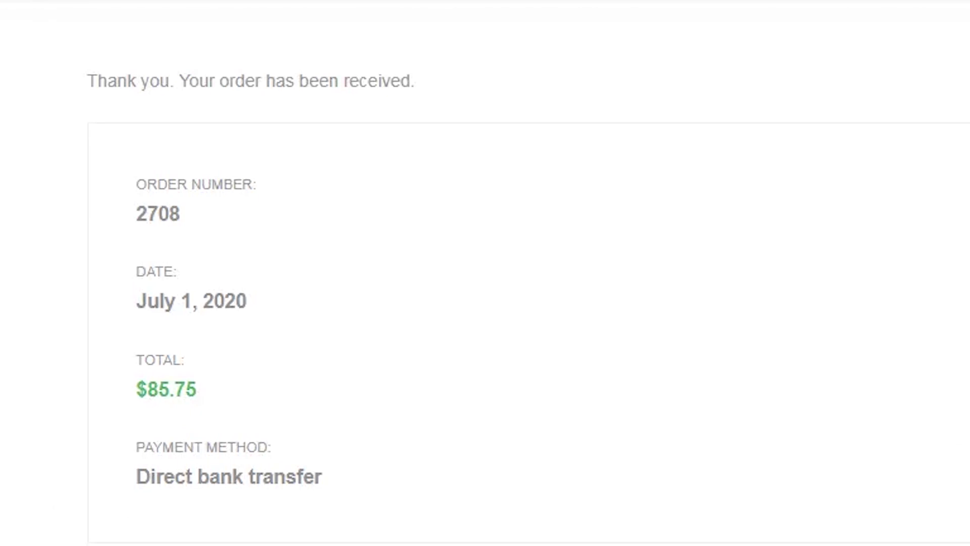
pyautogui.scroll(-1, 529, 282)
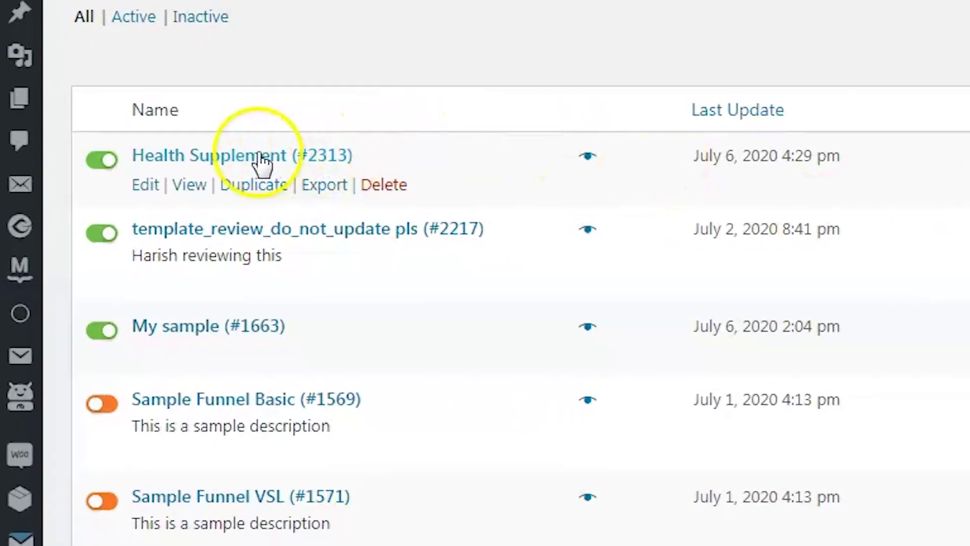
# Open the Health Supplement funnel on its Rules page, showing Target Products set to All Products.
pyautogui.click(190, 159)
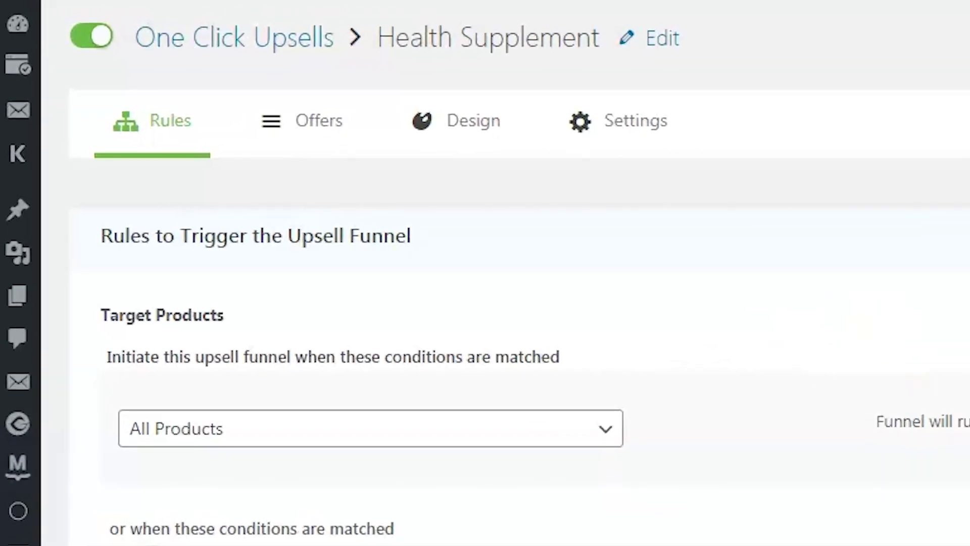
# Inspect the All Products and Aero Checkout Pages rule options, then view the Pack of 3 Vitamin C offer.
pyautogui.click(592, 428)
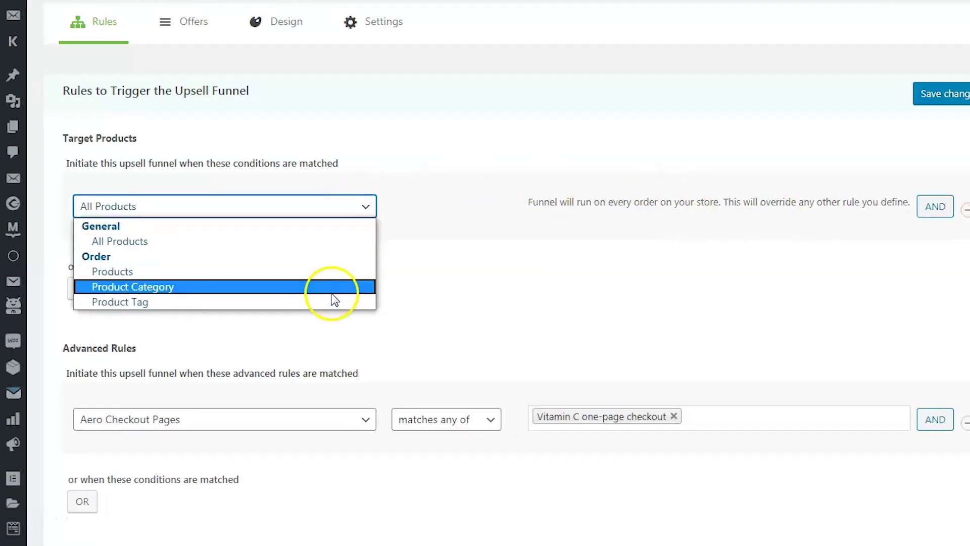
pyautogui.click(389, 338)
pyautogui.click(353, 430)
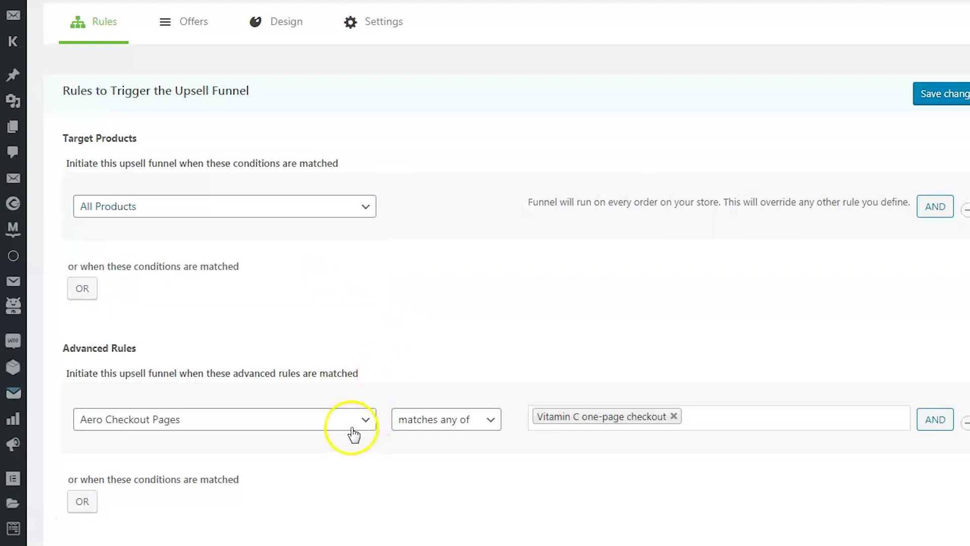
pyautogui.click(537, 428)
pyautogui.click(494, 462)
pyautogui.click(541, 431)
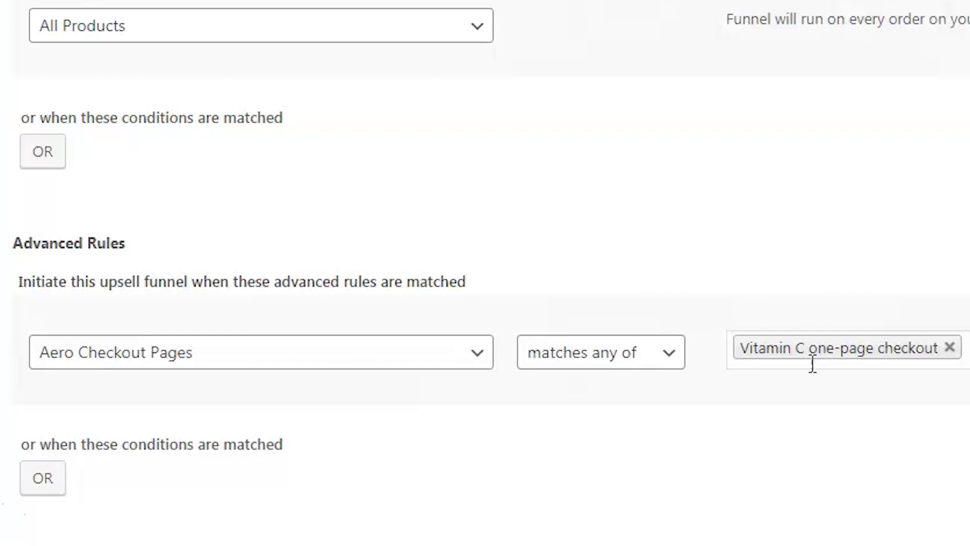
pyautogui.click(210, 32)
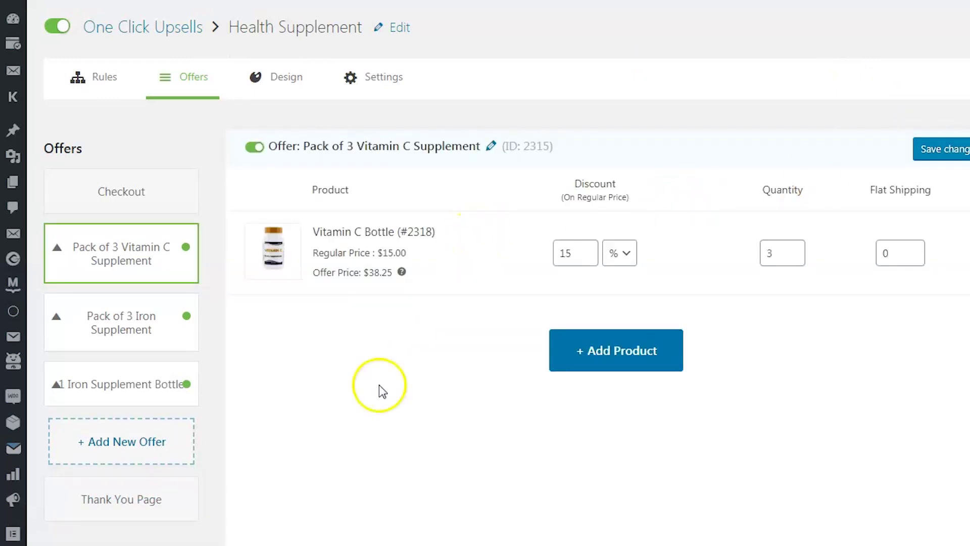
pyautogui.click(176, 428)
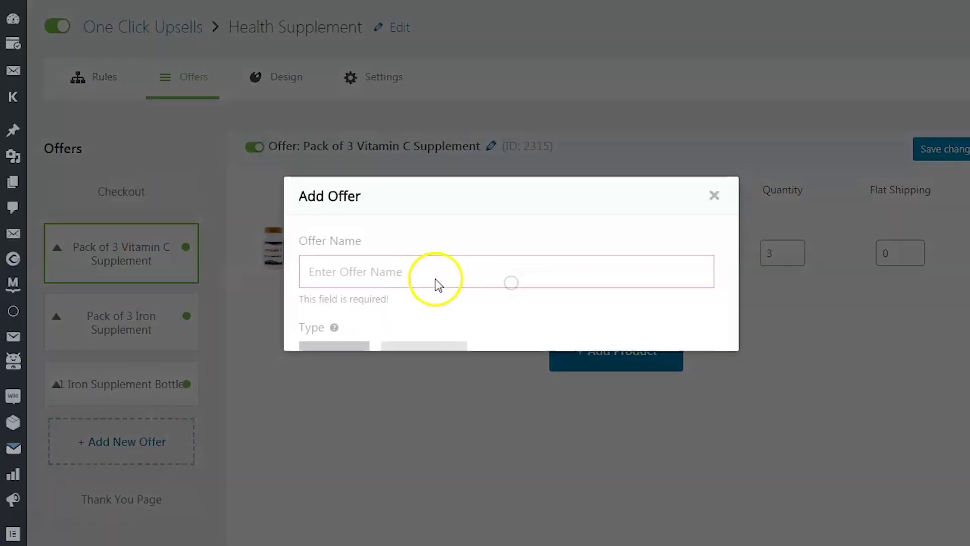
pyautogui.write('offer_1')
pyautogui.click(459, 336)
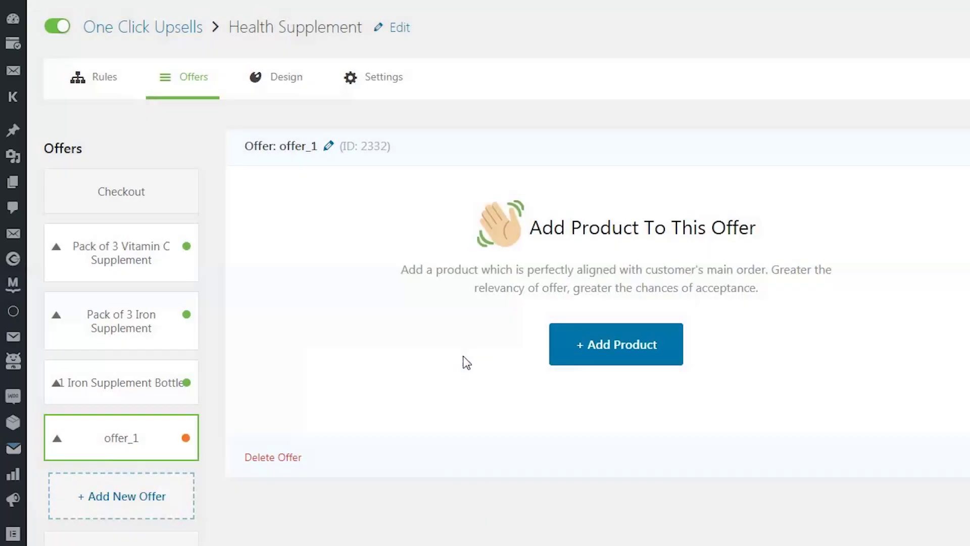
pyautogui.click(556, 352)
pyautogui.click(494, 251)
pyautogui.write('Vitamin C')
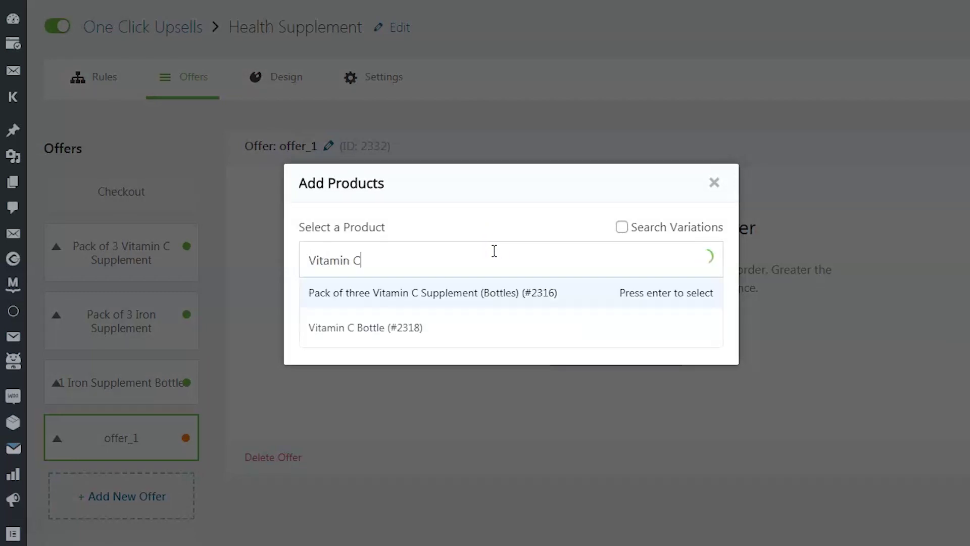
pyautogui.click(465, 338)
pyautogui.click(470, 331)
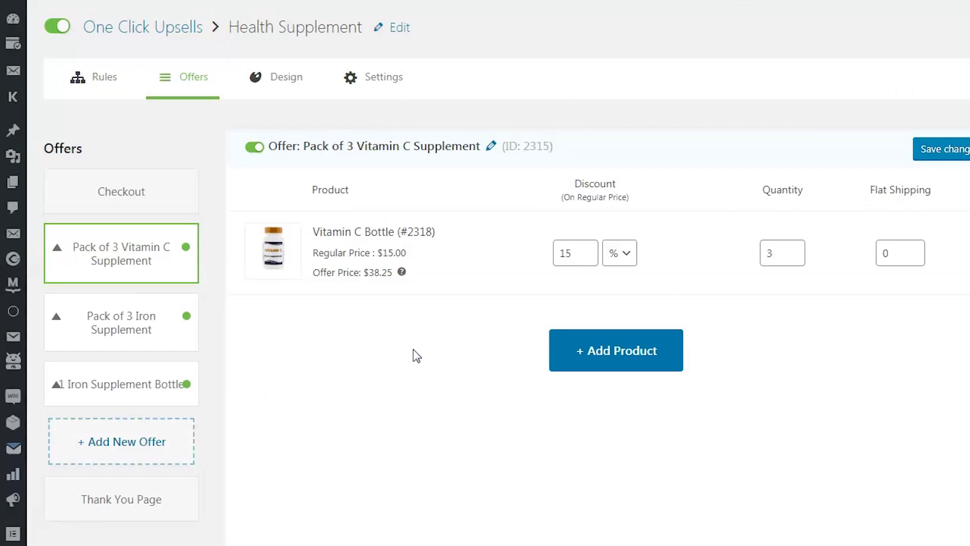
# Review the Vitamin C offer's quantity 3 and 15% discount values.
pyautogui.moveTo(178, 245)
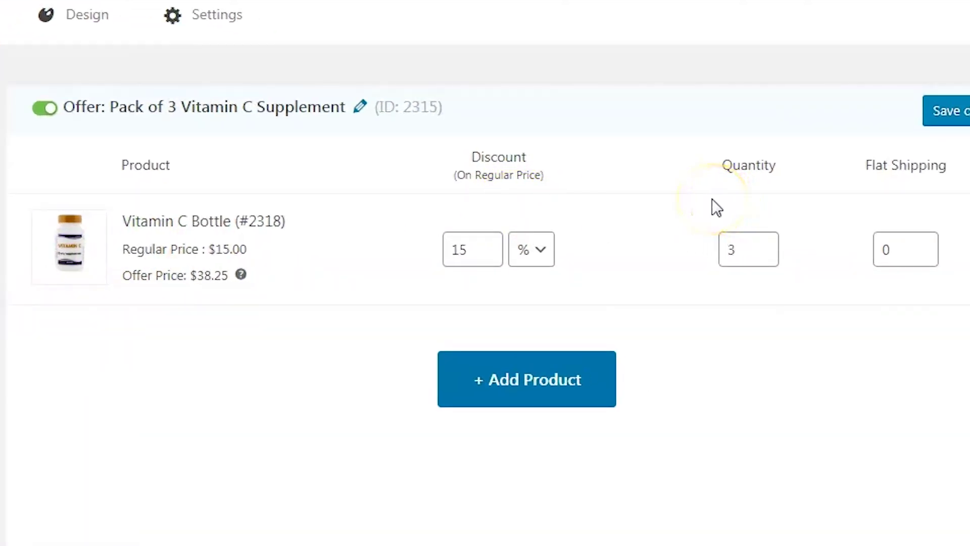
pyautogui.moveTo(733, 245); pyautogui.dragTo(711, 246)
pyautogui.moveTo(472, 245); pyautogui.dragTo(450, 243)
pyautogui.click(438, 304)
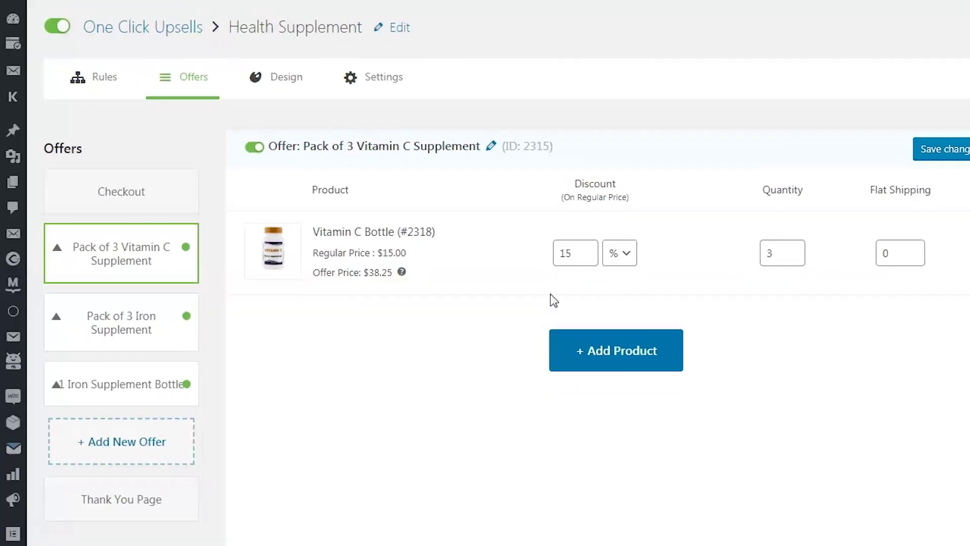
# Route accepting buyers to Pack of 3 Iron Supplement and open that offer.
pyautogui.scroll(-8, 439, 304)
pyautogui.scroll(-1, 485, 273)
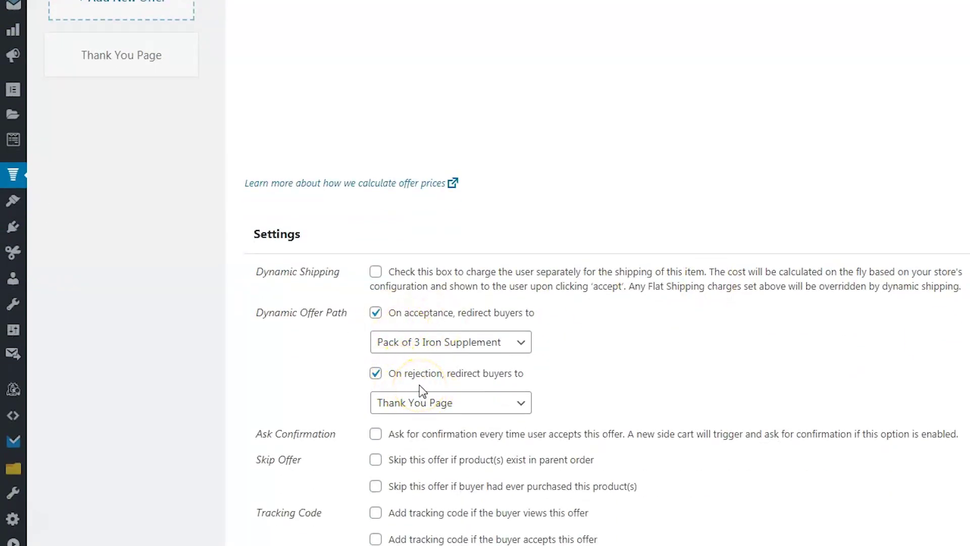
pyautogui.click(438, 345)
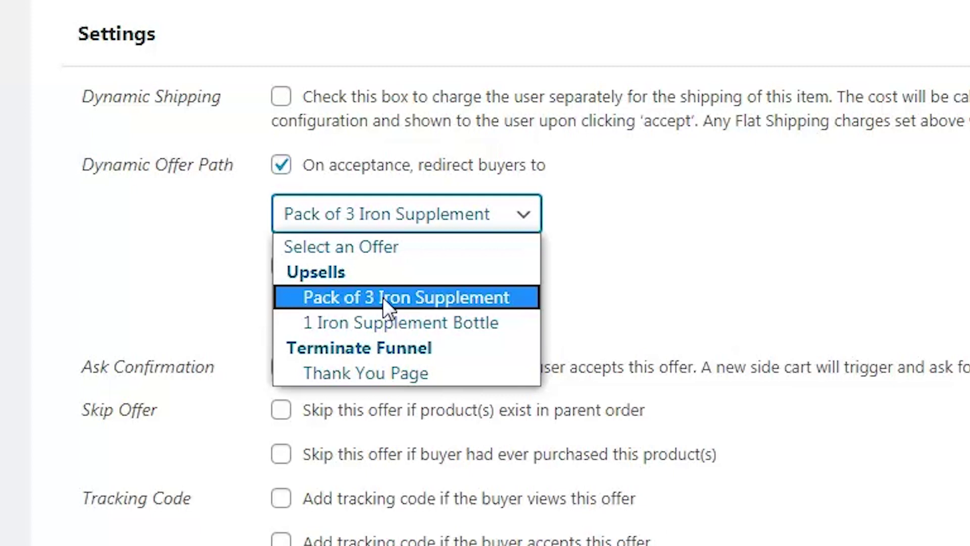
pyautogui.click(600, 305)
pyautogui.click(840, 198)
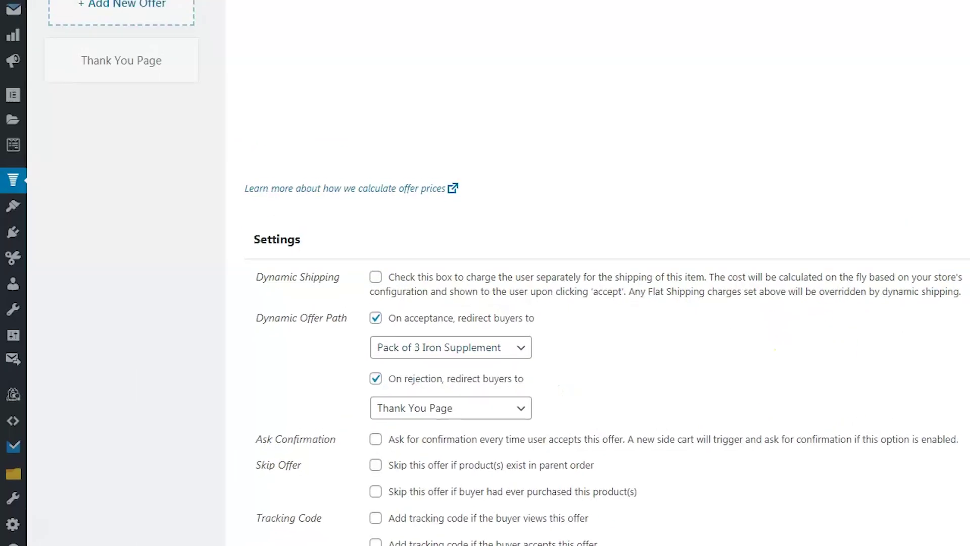
pyautogui.scroll(8, 205, 298)
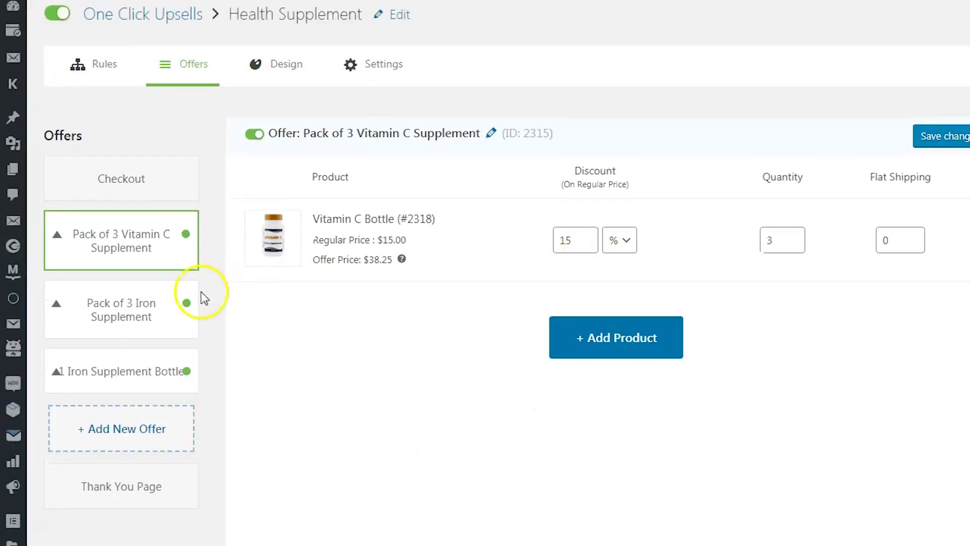
pyautogui.click(143, 296)
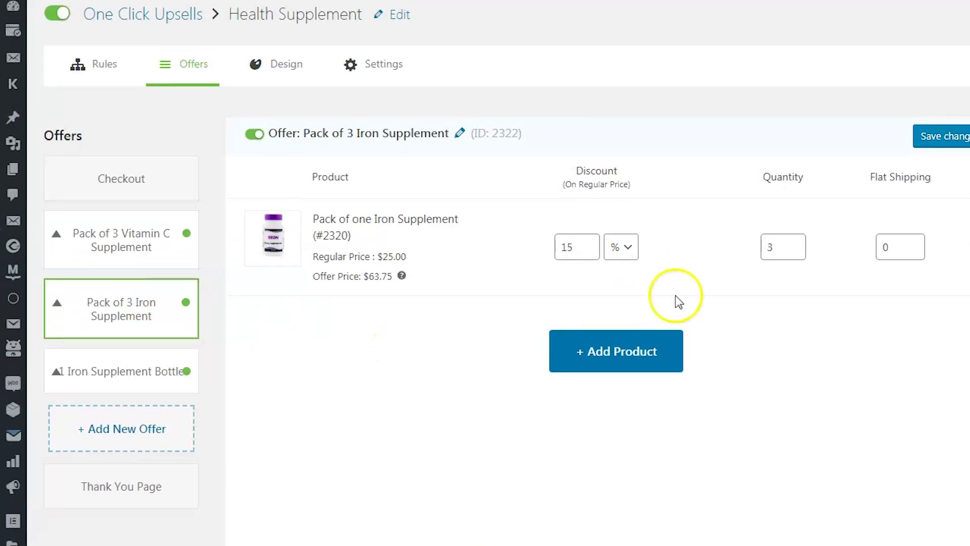
pyautogui.scroll(-9, 515, 351)
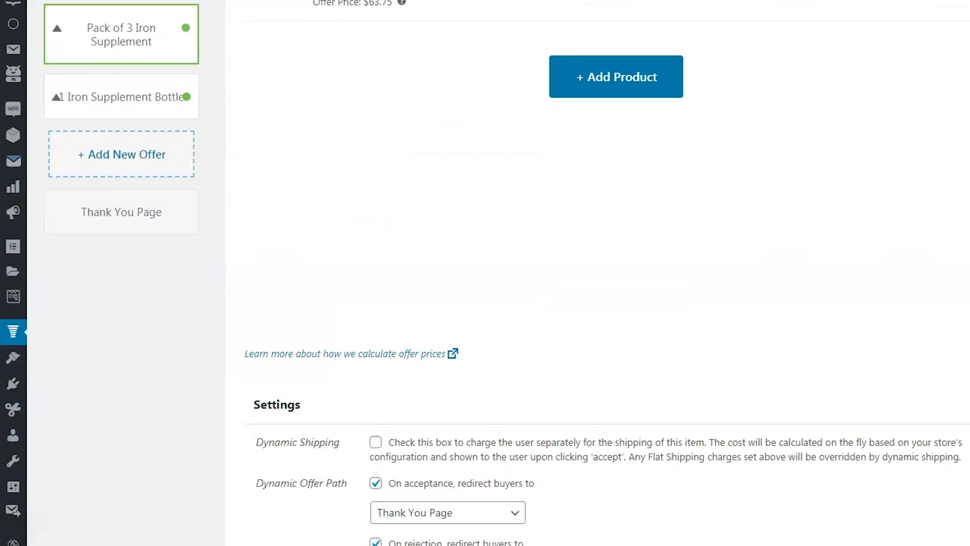
pyautogui.click(508, 302)
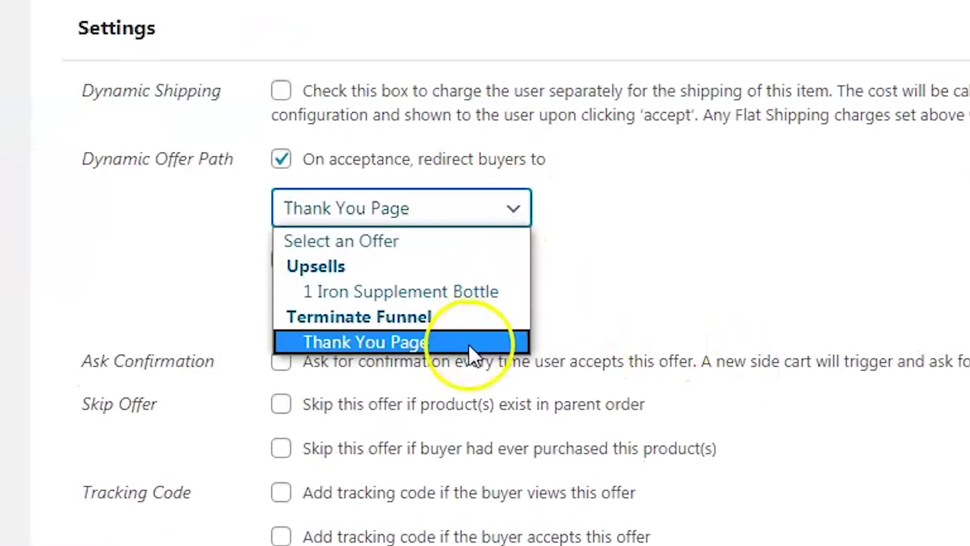
pyautogui.click(558, 367)
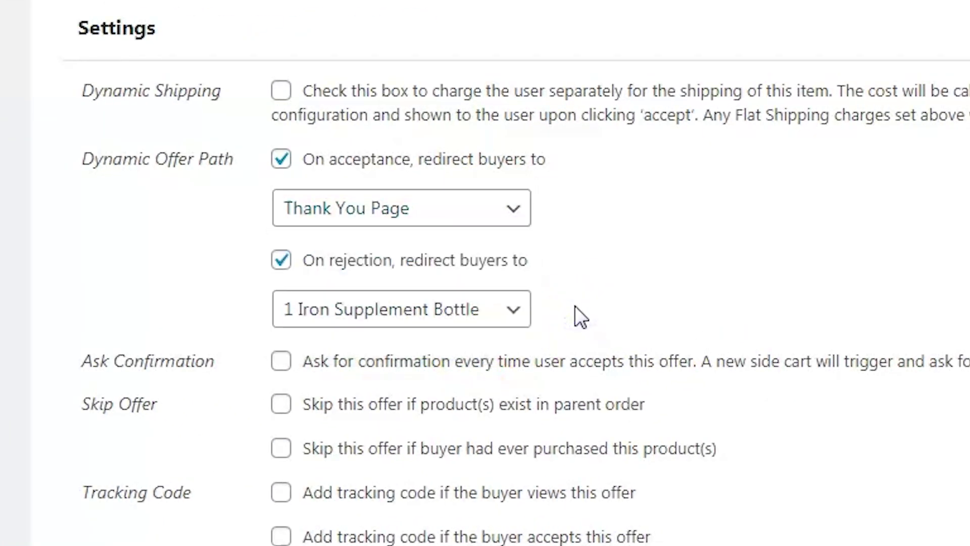
pyautogui.click(477, 316)
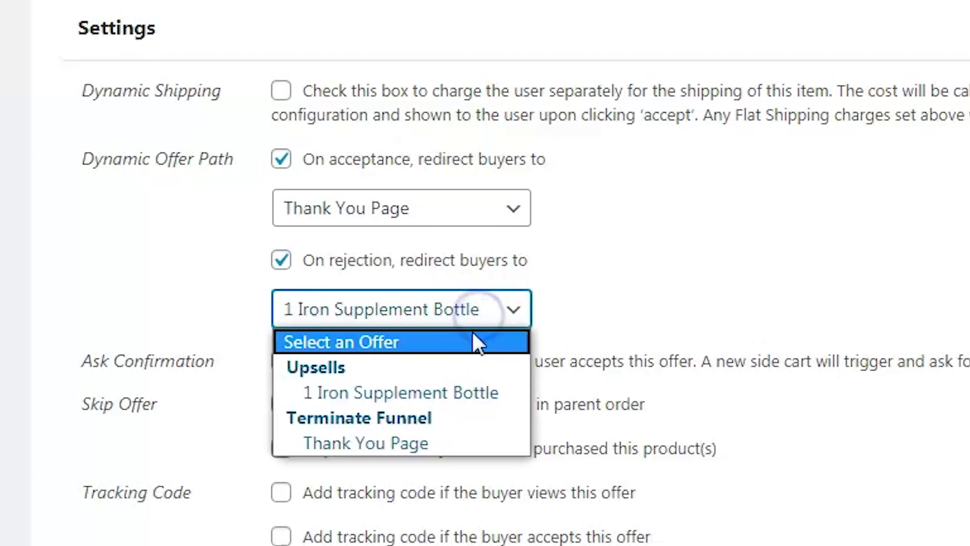
pyautogui.click(563, 321)
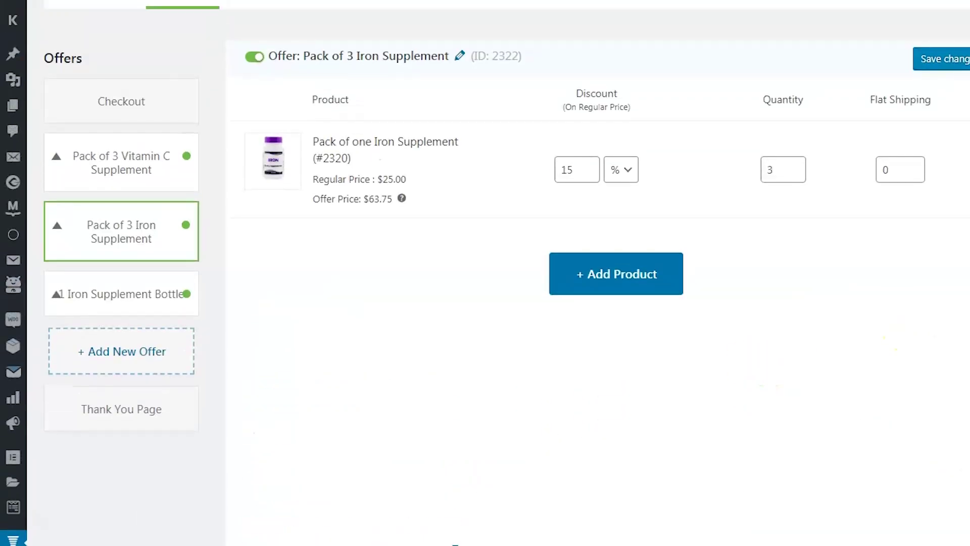
# View the 1 Iron Supplement Bottle offer's 10% discount, then move to the offer Design page.
pyautogui.click(141, 302)
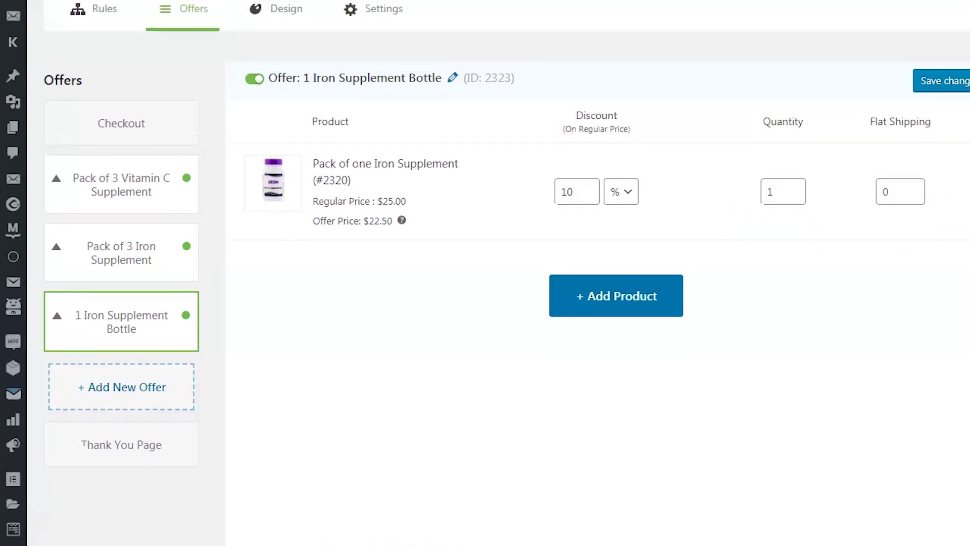
pyautogui.click(260, 48)
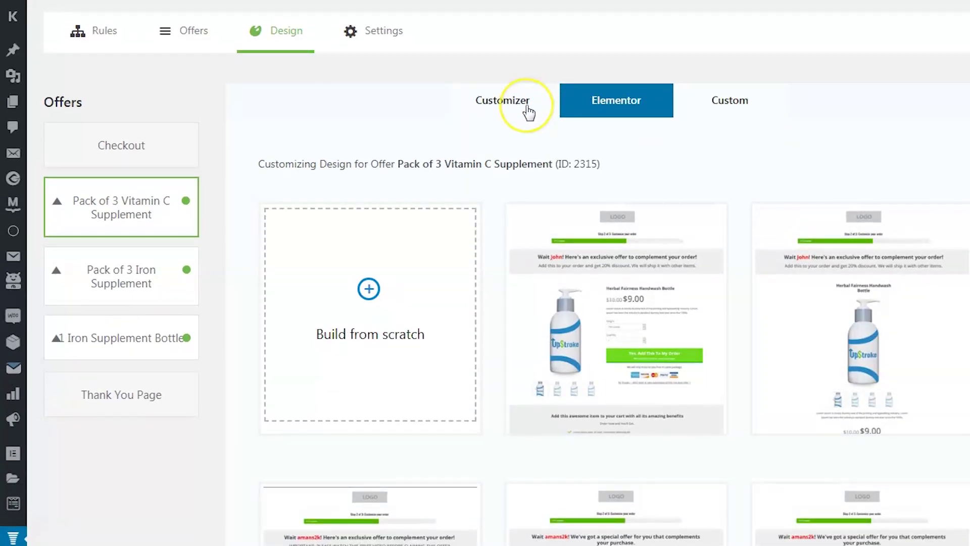
# Browse the Customizer and Custom design options, then return to the Elementor templates.
pyautogui.click(528, 112)
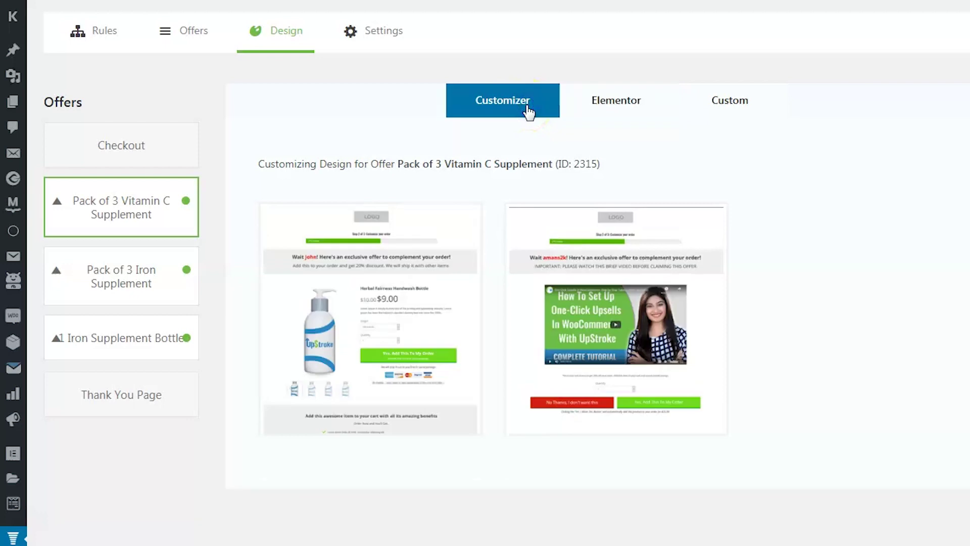
pyautogui.click(584, 115)
pyautogui.click(692, 115)
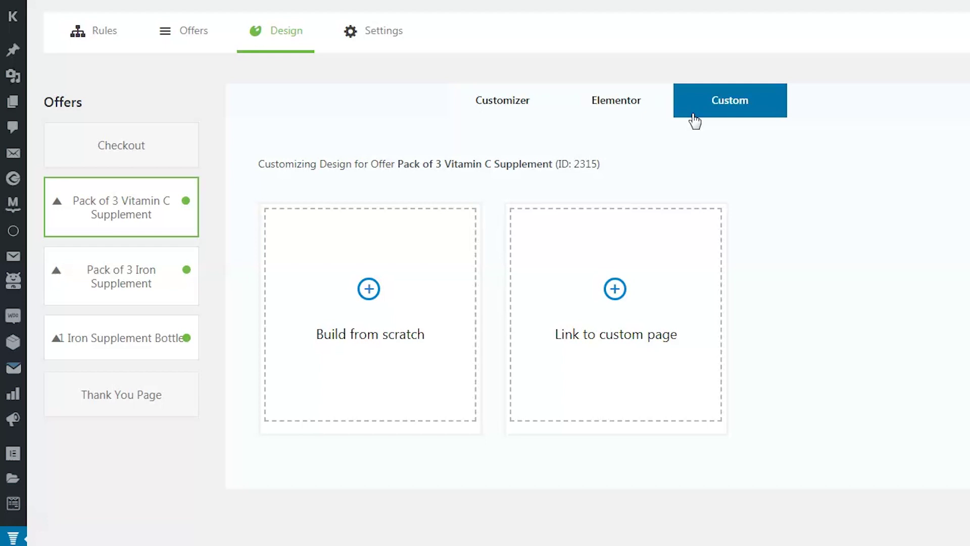
pyautogui.click(578, 106)
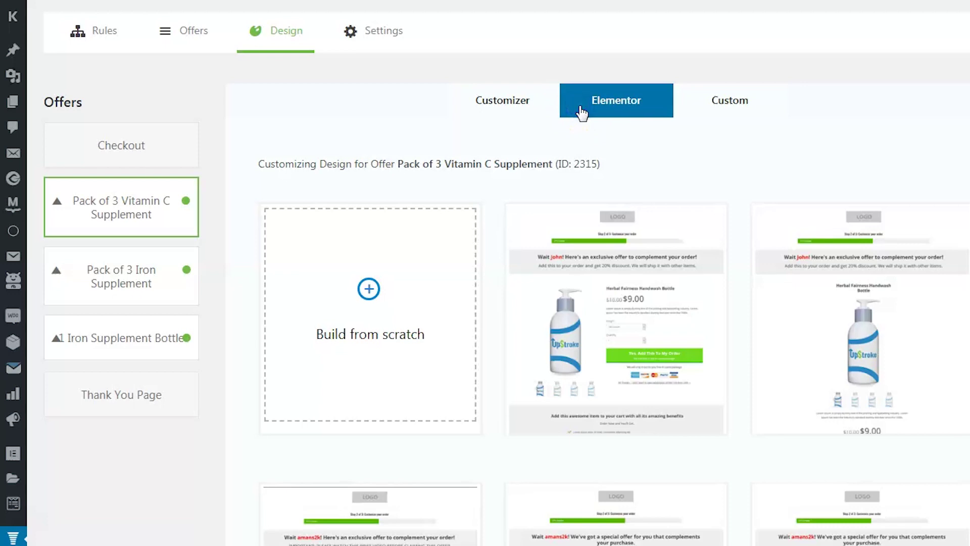
# Import the Elementor template Product Upsell Style 1 for the offer page.
pyautogui.scroll(-4, 962, 138)
pyautogui.scroll(-3, 379, 324)
pyautogui.scroll(7, 379, 324)
pyautogui.click(379, 328)
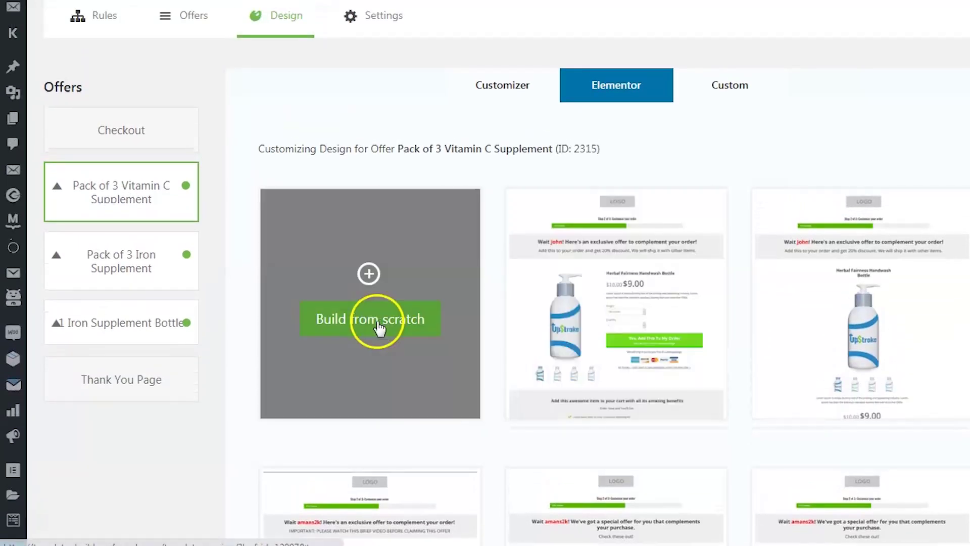
pyautogui.click(495, 255)
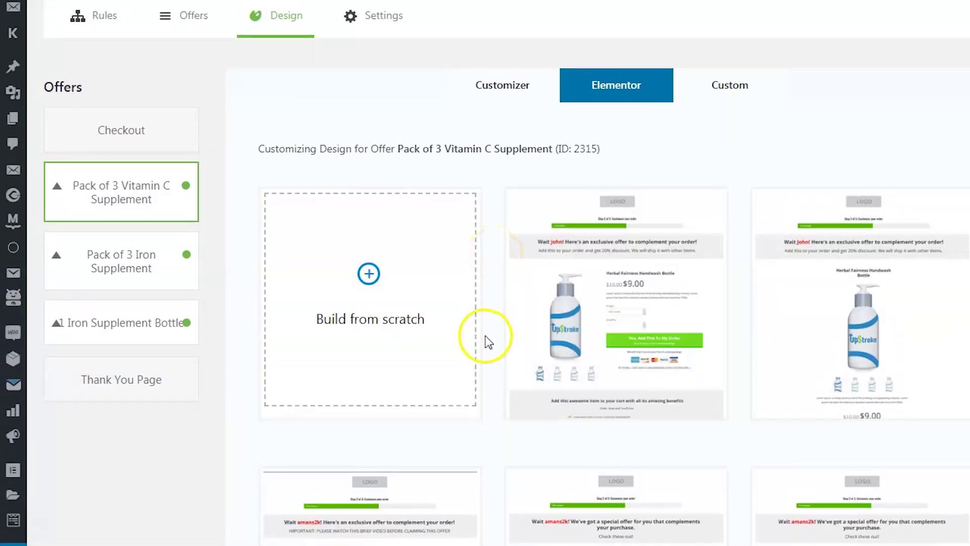
pyautogui.click(615, 353)
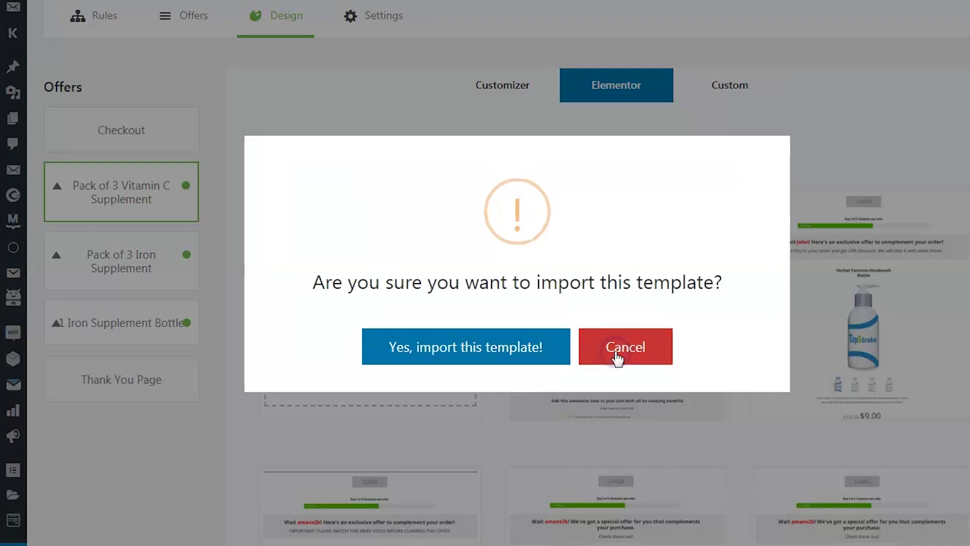
pyautogui.click(560, 350)
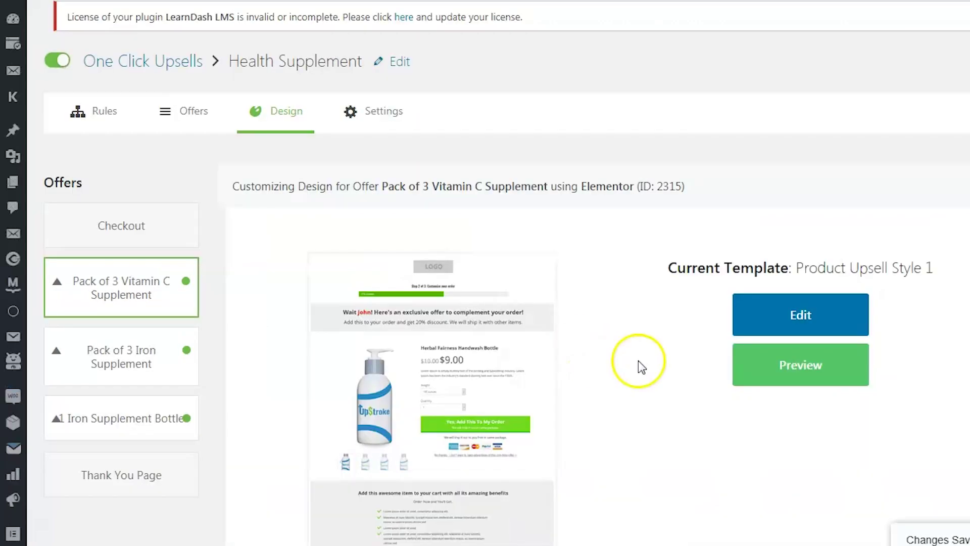
# In Elementor, replace the offer page's product image with the three Vitamin C bottles picture.
pyautogui.click(753, 318)
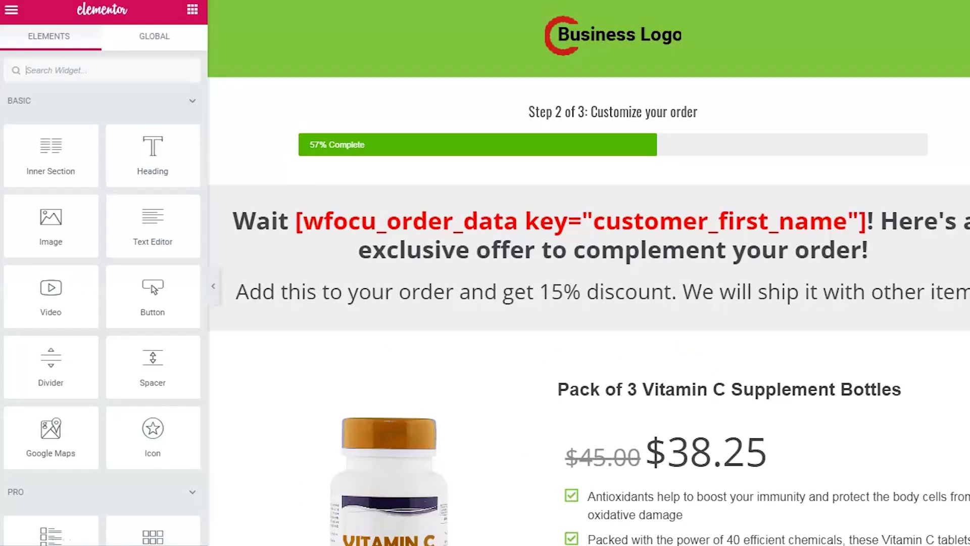
pyautogui.scroll(-10, 589, 273)
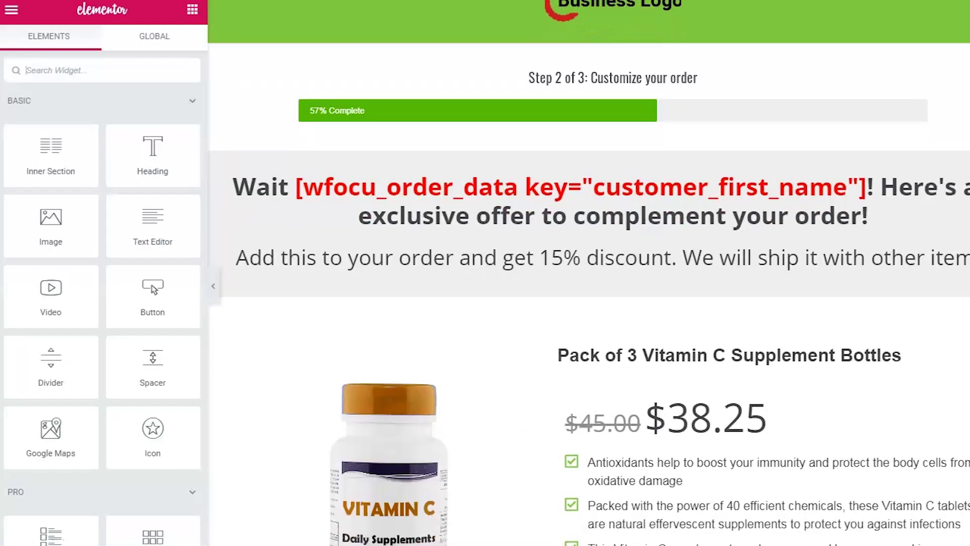
pyautogui.scroll(7, 588, 273)
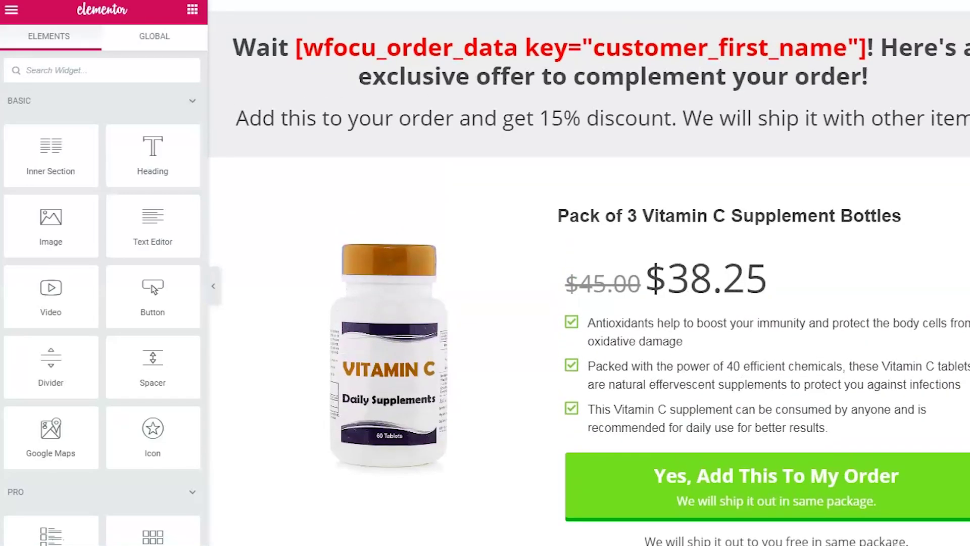
pyautogui.rightClick(529, 249)
pyautogui.click(553, 461)
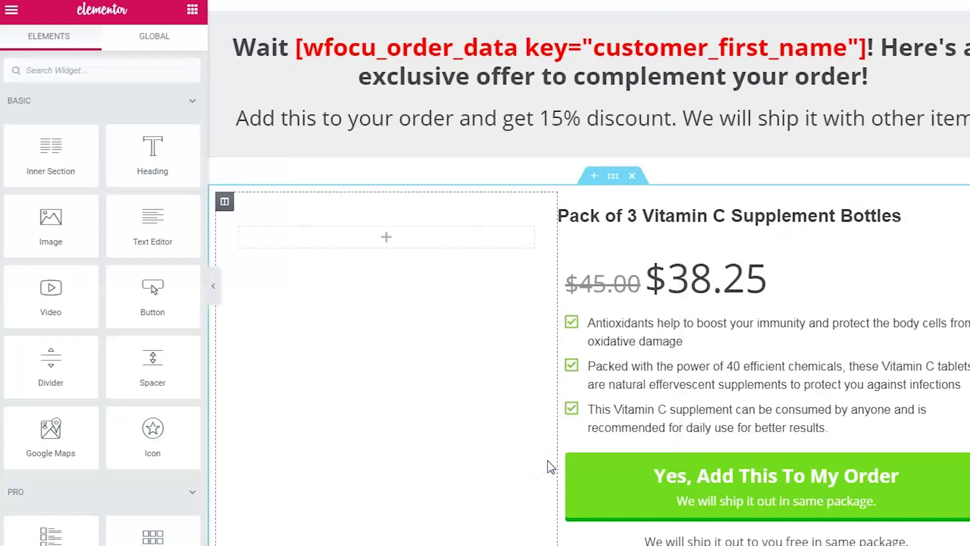
pyautogui.moveTo(68, 225); pyautogui.dragTo(397, 242)
pyautogui.click(147, 195)
pyautogui.click(264, 294)
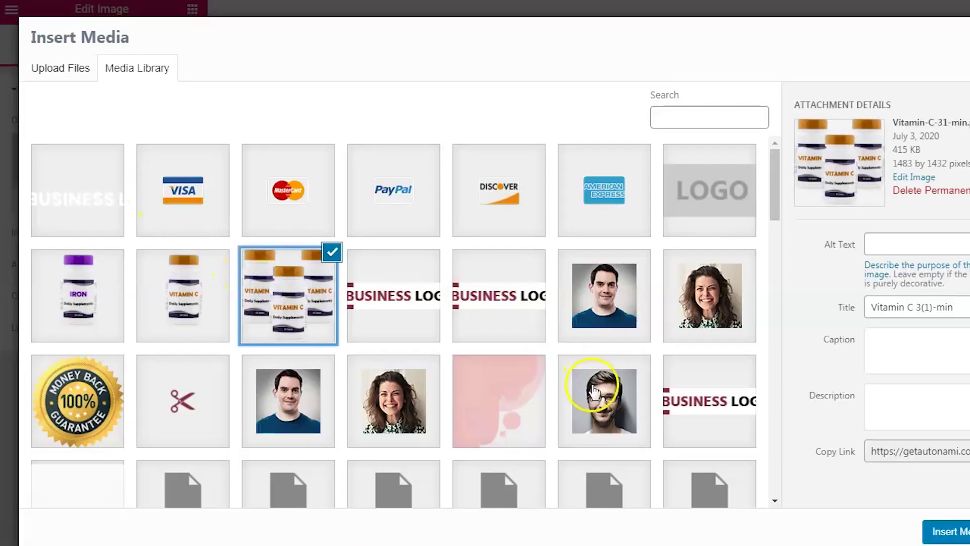
pyautogui.click(944, 539)
# Browse the WooFunnels widgets and drag a Variation Selector onto the page.
pyautogui.click(194, 11)
pyautogui.moveTo(201, 71); pyautogui.dragTo(199, 499)
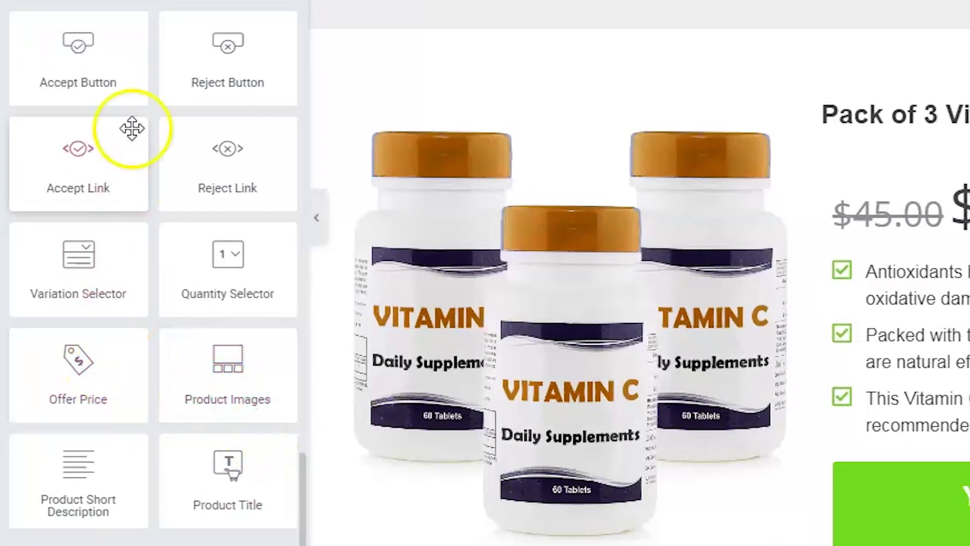
pyautogui.moveTo(108, 288)
pyautogui.mouseDown()
pyautogui.moveTo(289, 141)
pyautogui.moveTo(338, 117)
pyautogui.moveTo(284, 184)
pyautogui.moveTo(109, 289)
pyautogui.mouseUp()
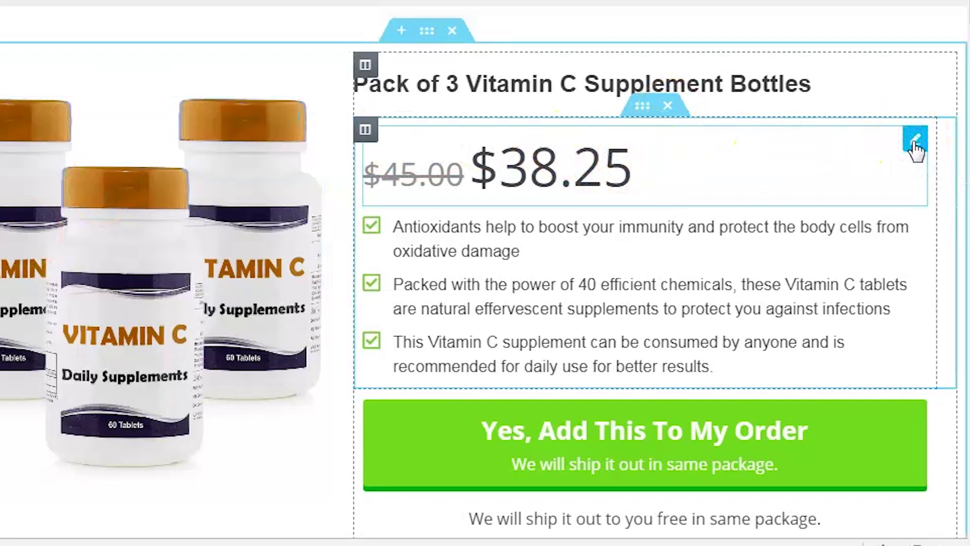
# Set the Offer Price widget spacing and show the regular price labelled 'Regular price:' with spacing 12, in black.
pyautogui.click(915, 144)
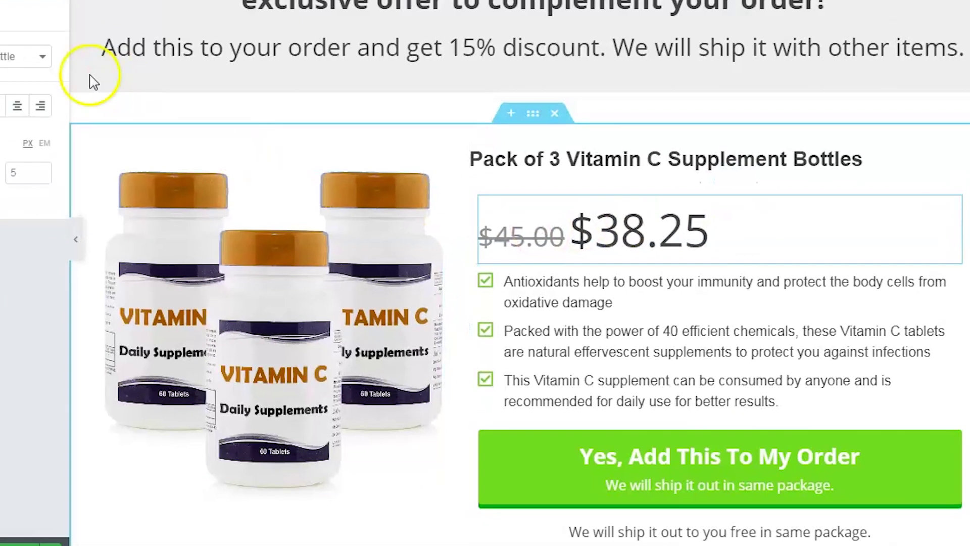
pyautogui.moveTo(21, 228)
pyautogui.mouseDown()
pyautogui.moveTo(64, 228)
pyautogui.moveTo(20, 229)
pyautogui.mouseUp()
pyautogui.click(100, 60)
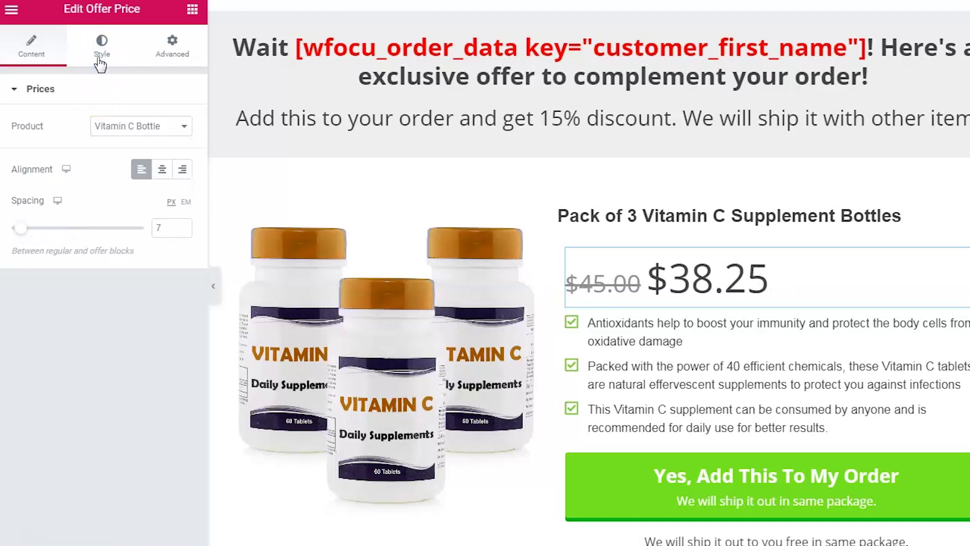
pyautogui.click(110, 185)
pyautogui.write('Regular price:')
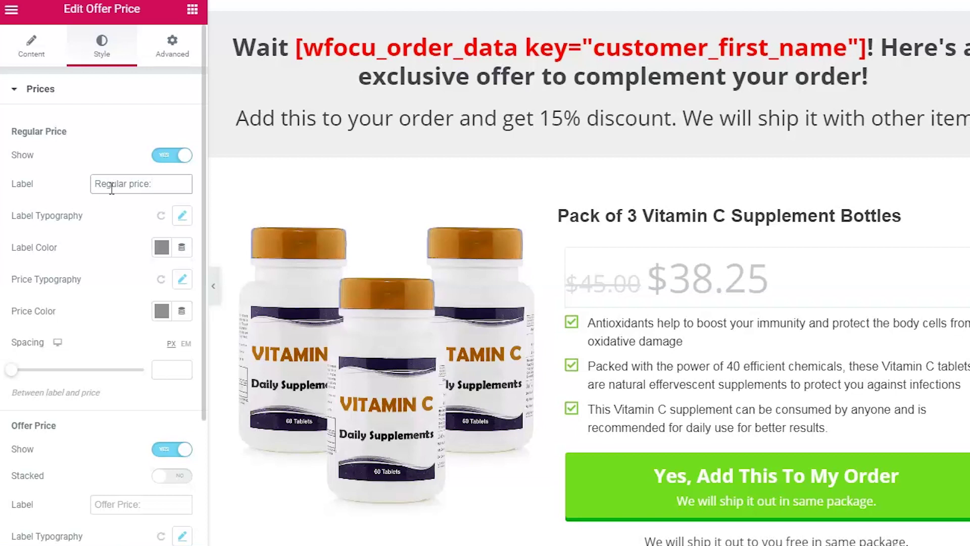
pyautogui.moveTo(11, 370)
pyautogui.mouseDown()
pyautogui.moveTo(36, 369)
pyautogui.moveTo(27, 369)
pyautogui.mouseUp()
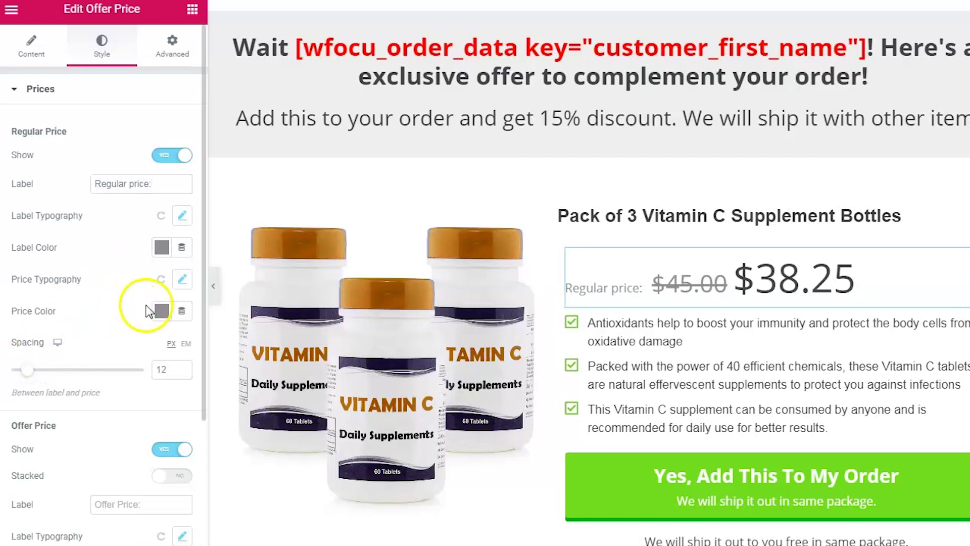
pyautogui.click(147, 306)
pyautogui.click(206, 340)
pyautogui.click(118, 274)
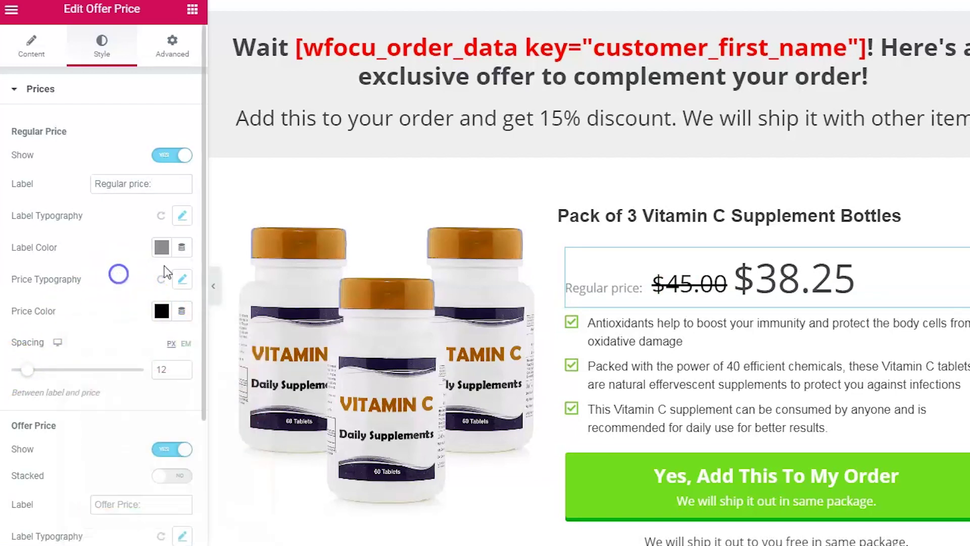
# Label the offer price 'Offer Price:', colour it green, and set its spacing to 1.
pyautogui.scroll(-3, 201, 301)
pyautogui.click(172, 310)
pyautogui.click(172, 310)
pyautogui.click(137, 335)
pyautogui.write('Offer Price:')
pyautogui.click(162, 466)
pyautogui.click(147, 225)
pyautogui.click(126, 204)
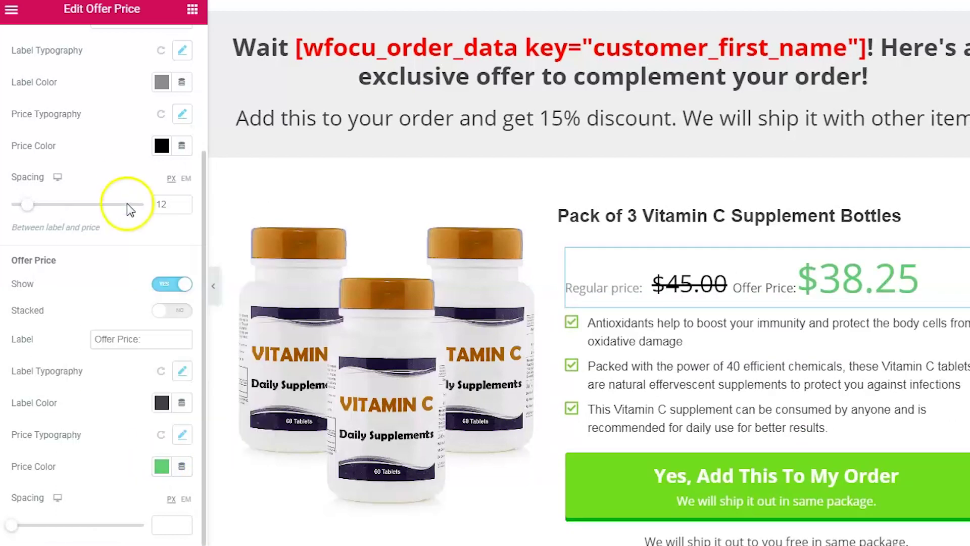
pyautogui.click(14, 525)
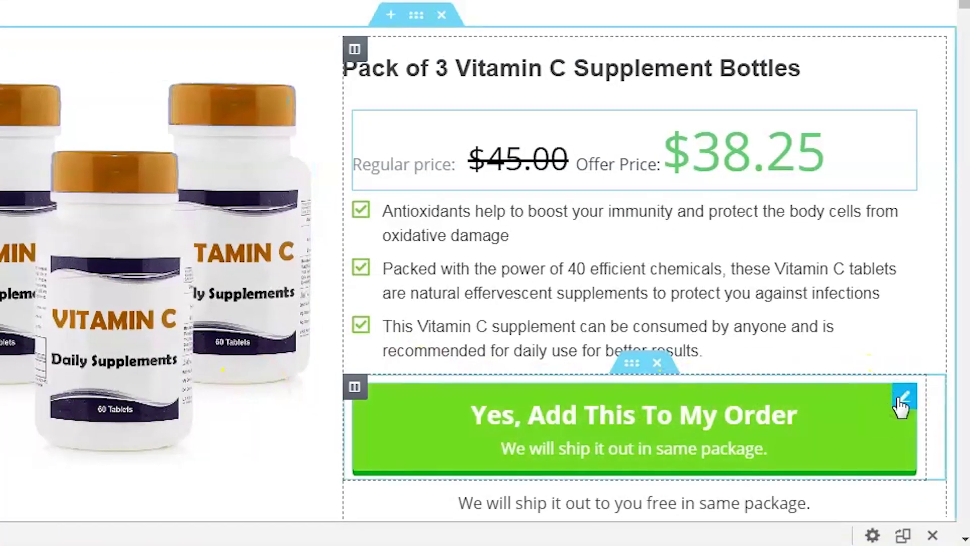
# Widen the accept button's title/subtitle spacing and give it a lighter green background.
pyautogui.click(903, 396)
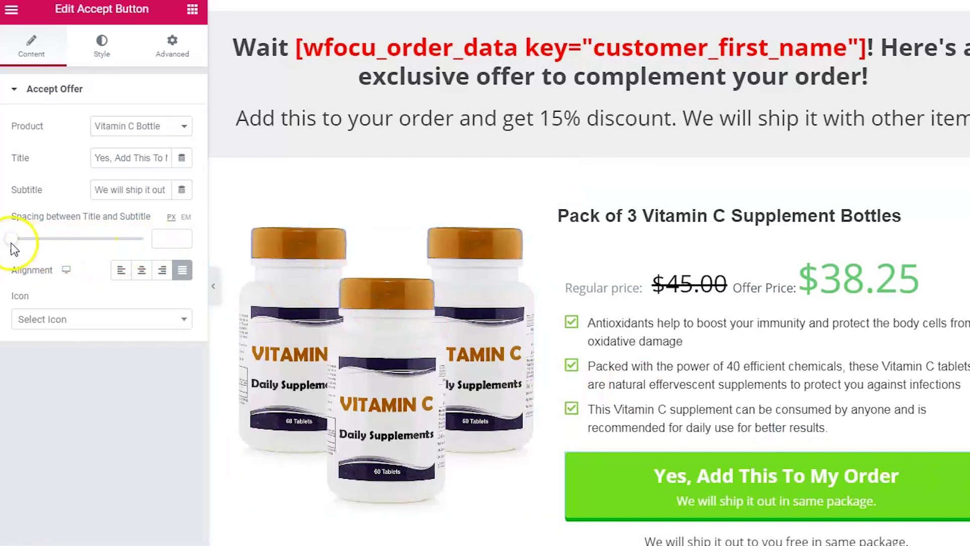
pyautogui.moveTo(14, 244)
pyautogui.mouseDown()
pyautogui.moveTo(37, 245)
pyautogui.moveTo(22, 244)
pyautogui.mouseUp()
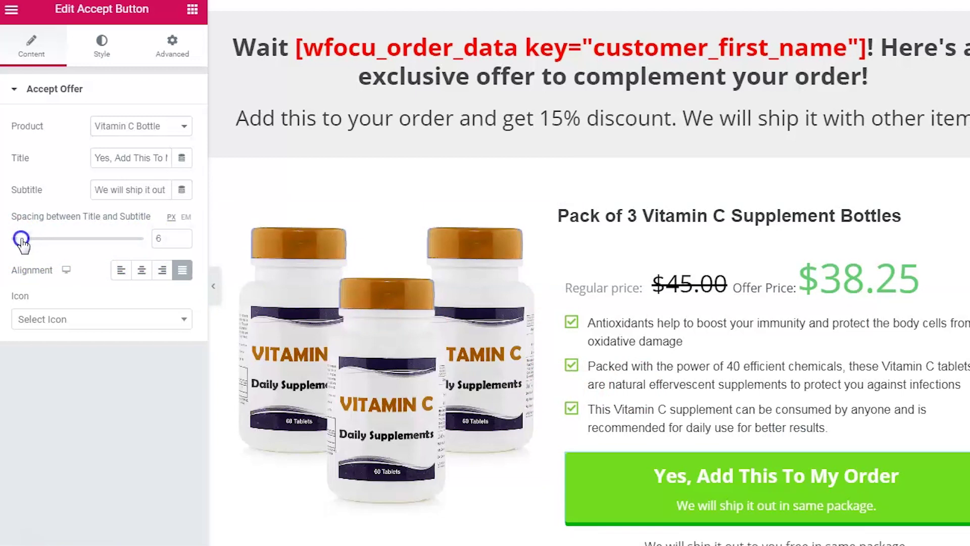
pyautogui.click(104, 49)
pyautogui.click(161, 286)
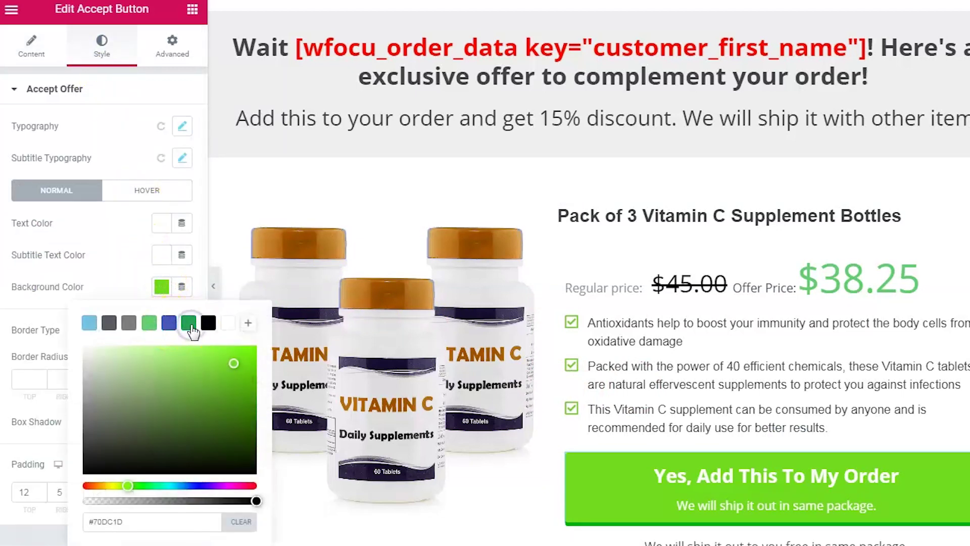
pyautogui.click(192, 327)
pyautogui.click(150, 322)
pyautogui.click(125, 270)
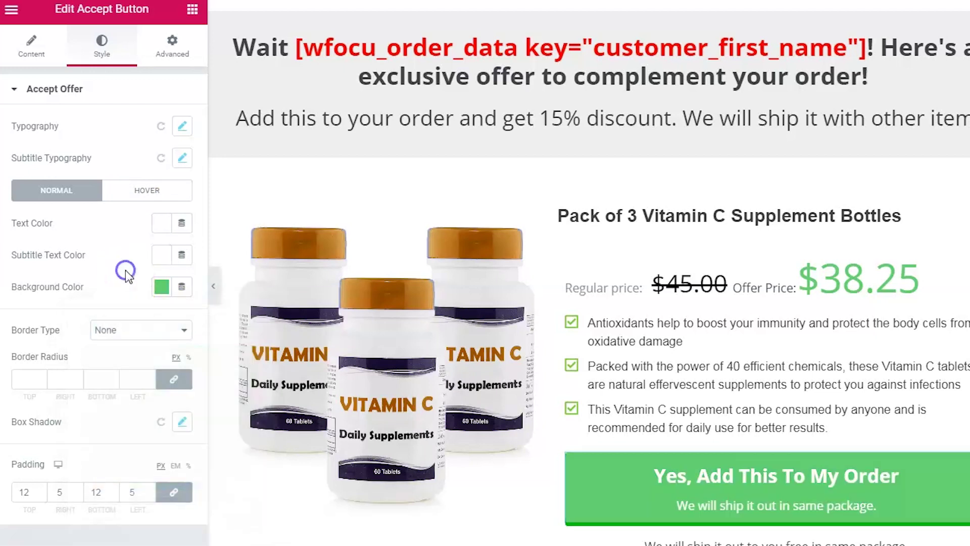
# Give the accept button a solid border 2 px wide.
pyautogui.click(126, 333)
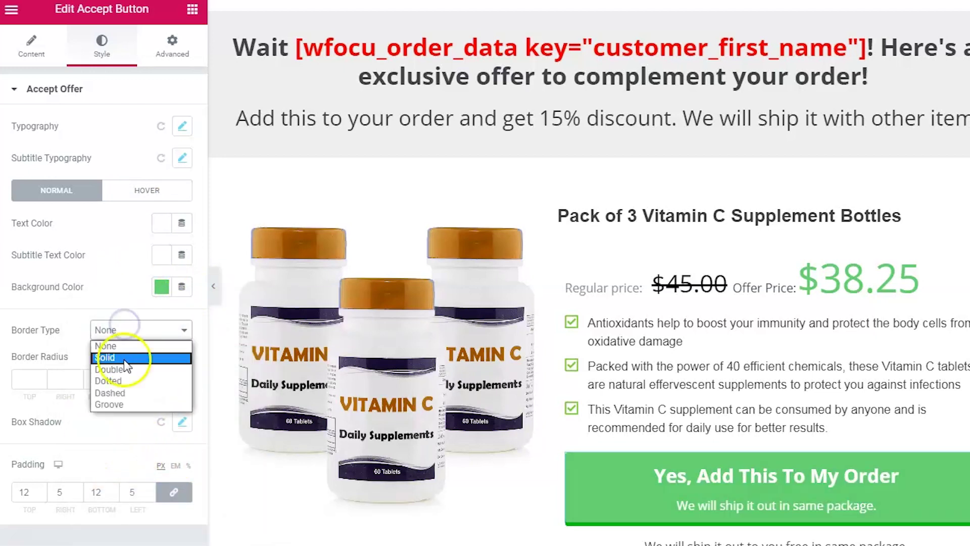
pyautogui.click(123, 369)
pyautogui.click(130, 330)
pyautogui.click(101, 353)
pyautogui.click(42, 390)
pyautogui.click(41, 387)
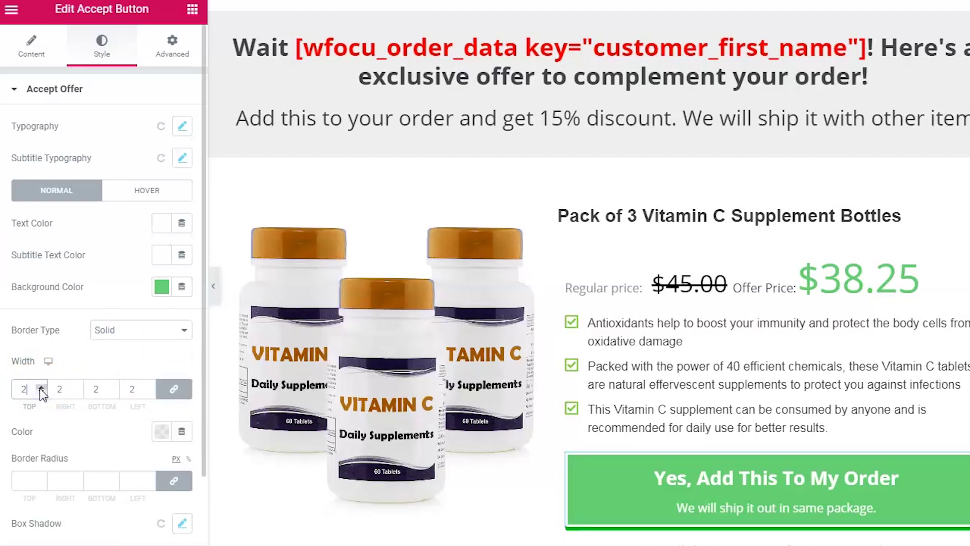
pyautogui.click(41, 388)
pyautogui.click(41, 388)
pyautogui.click(41, 388)
pyautogui.click(41, 393)
pyautogui.click(41, 393)
pyautogui.click(40, 392)
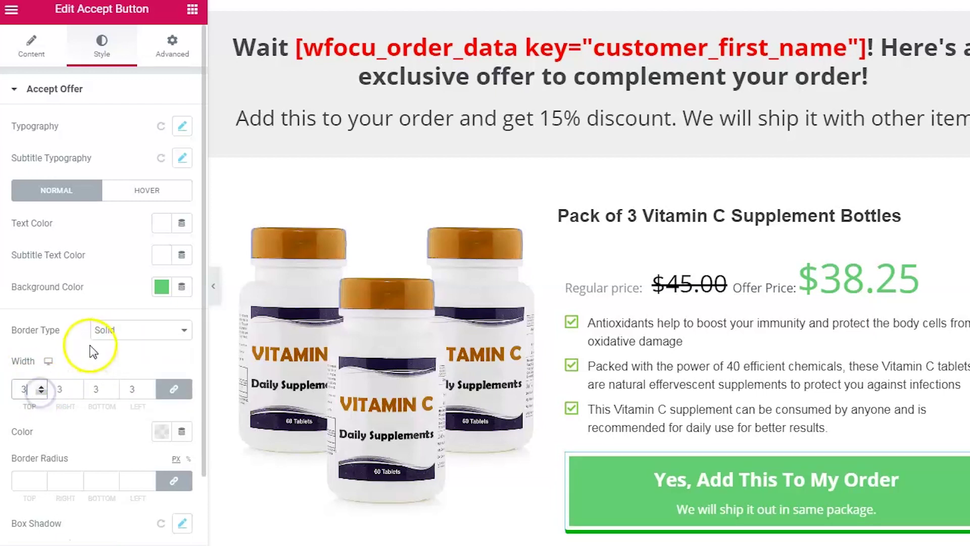
# Make the accept button's heading text orange.
pyautogui.click(162, 223)
pyautogui.moveTo(87, 281)
pyautogui.mouseDown()
pyautogui.moveTo(234, 299)
pyautogui.moveTo(231, 341)
pyautogui.moveTo(244, 326)
pyautogui.mouseUp()
pyautogui.moveTo(121, 421); pyautogui.dragTo(92, 421)
pyautogui.click(120, 218)
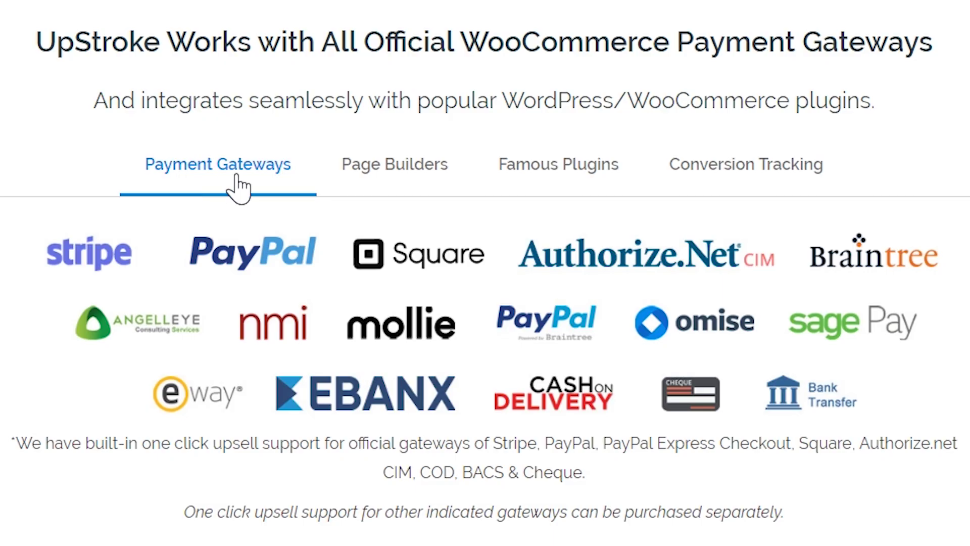
# Show the supported WooCommerce payment gateways, such as Stripe, PayPal and Square, on the UpStroke site.
pyautogui.click(235, 186)
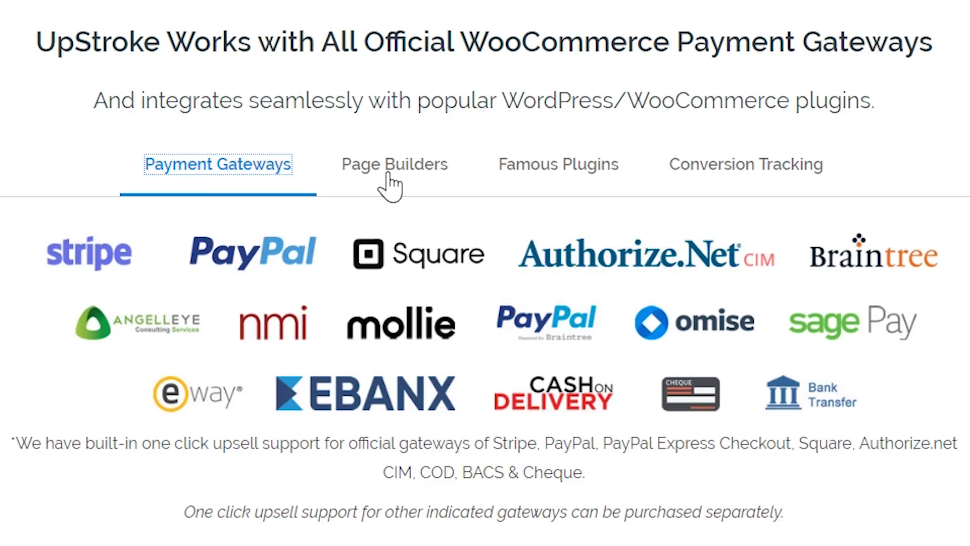
# Browse the Page Builders and Famous Plugins lists, ending on the Conversion Tracking partners Facebook and Google.
pyautogui.click(390, 185)
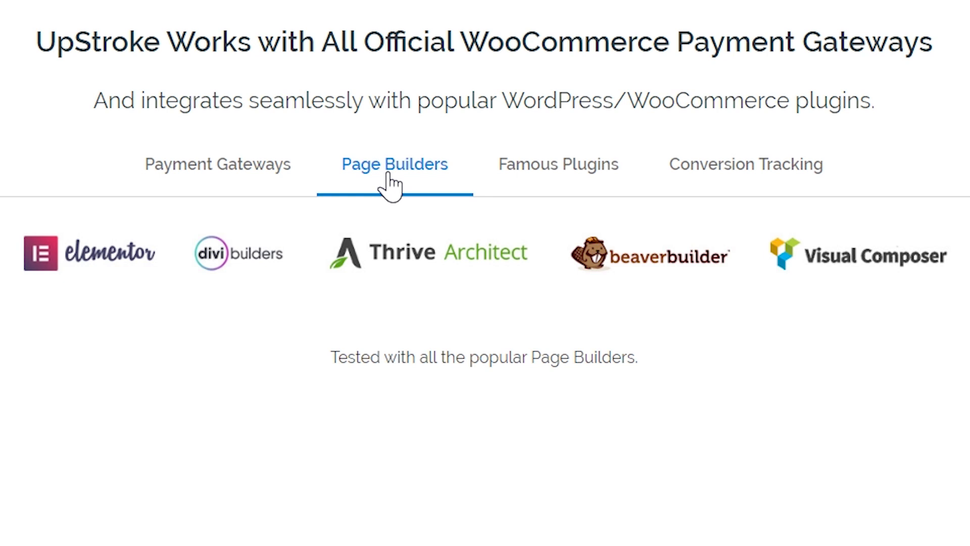
pyautogui.click(390, 184)
pyautogui.click(548, 183)
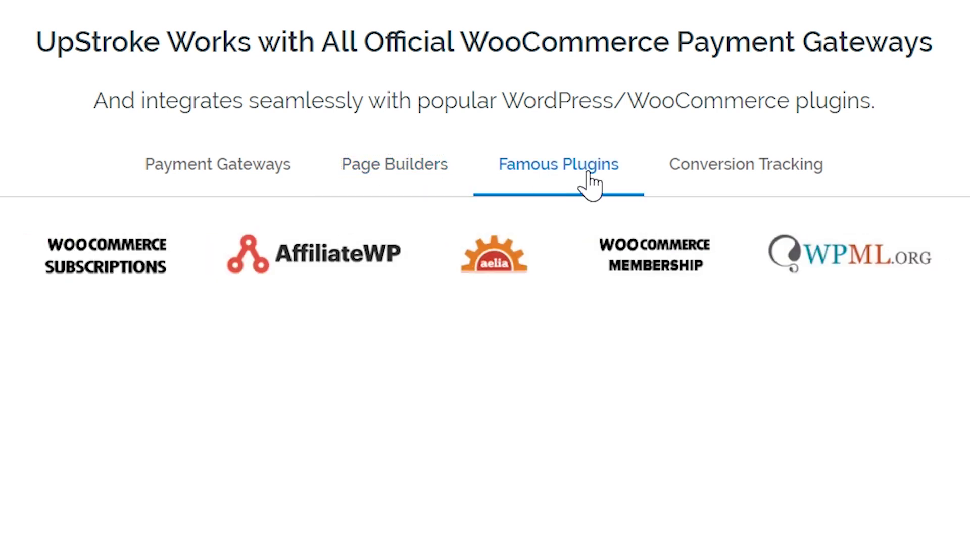
pyautogui.click(749, 182)
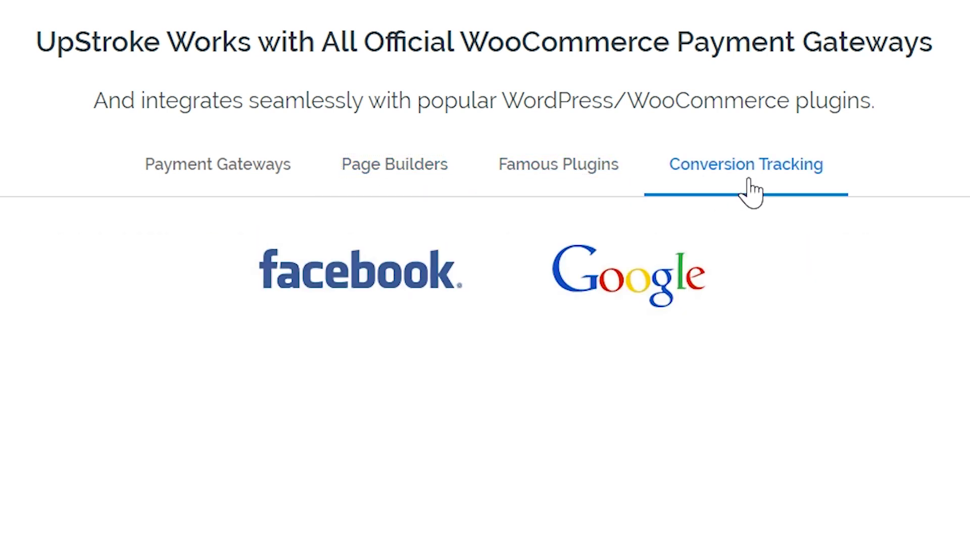